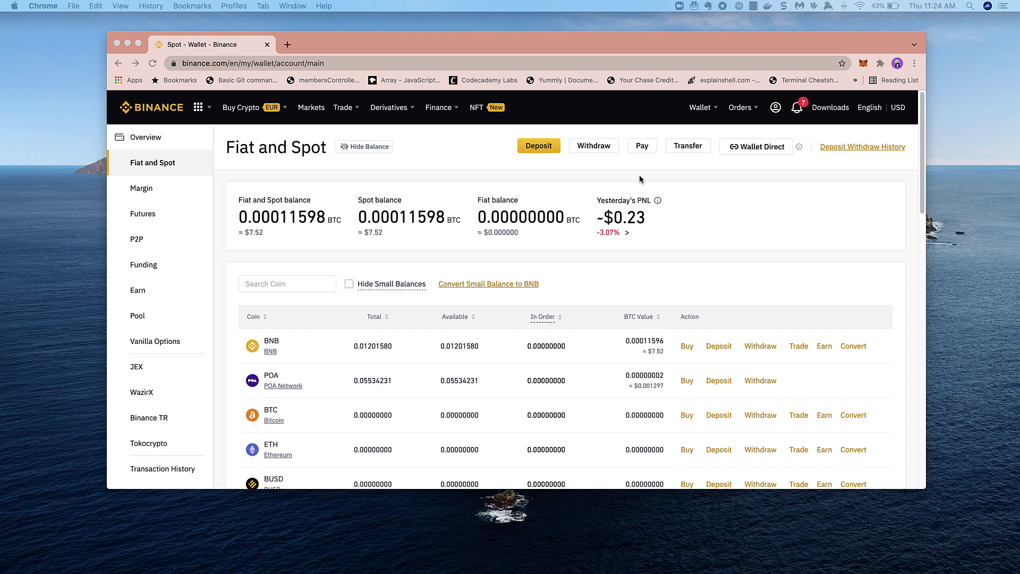
- Start a Binance crypto withdrawal of coin POA over the POA Network
click(598, 147)
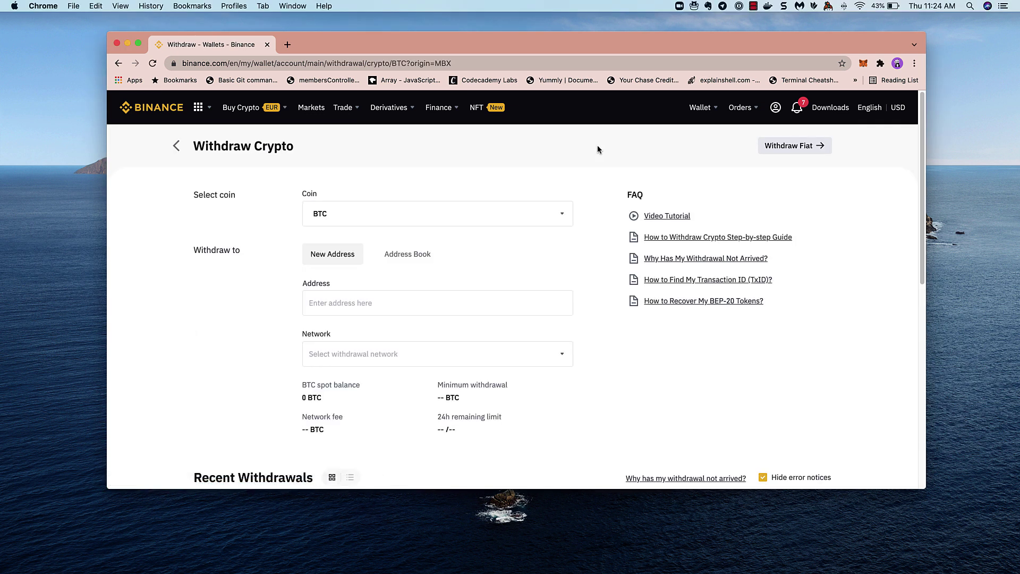
click(483, 217)
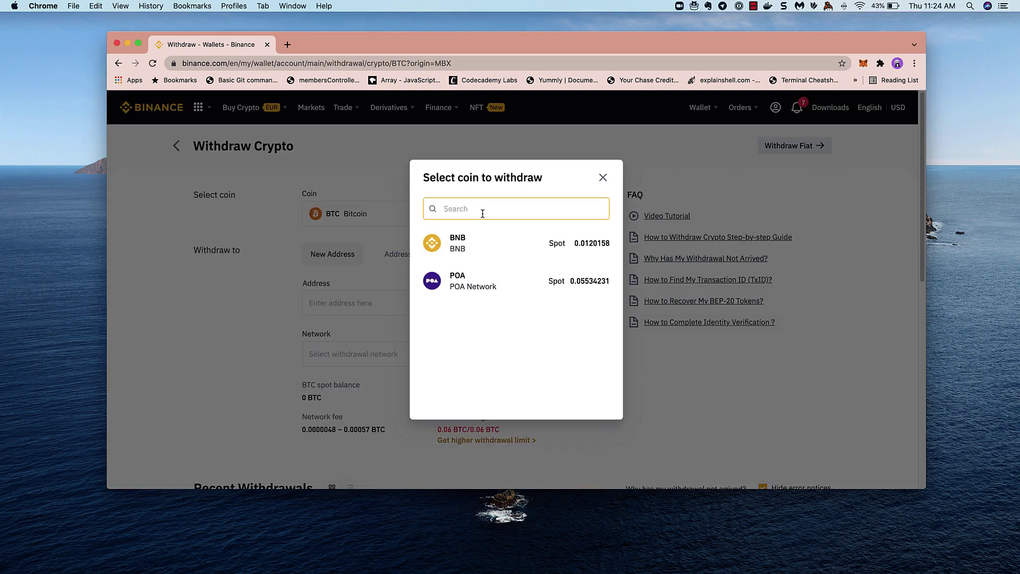
click(475, 282)
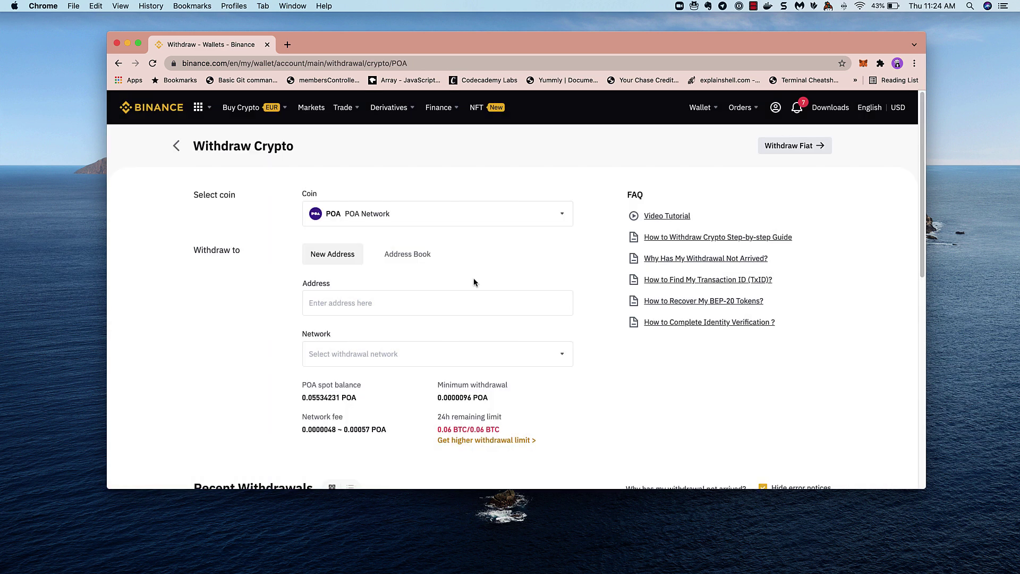
scroll(455, 319, down, 3)
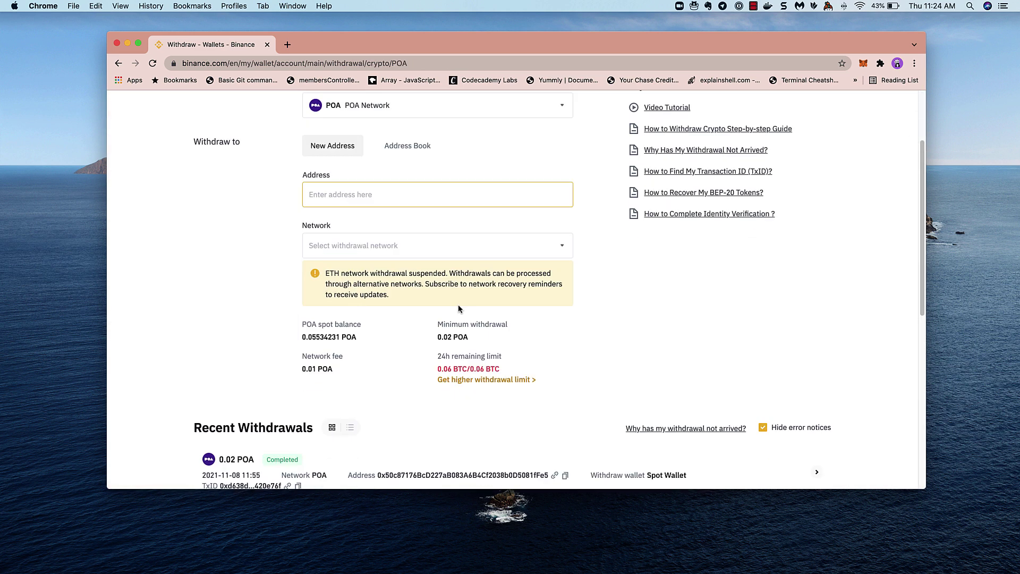
click(428, 250)
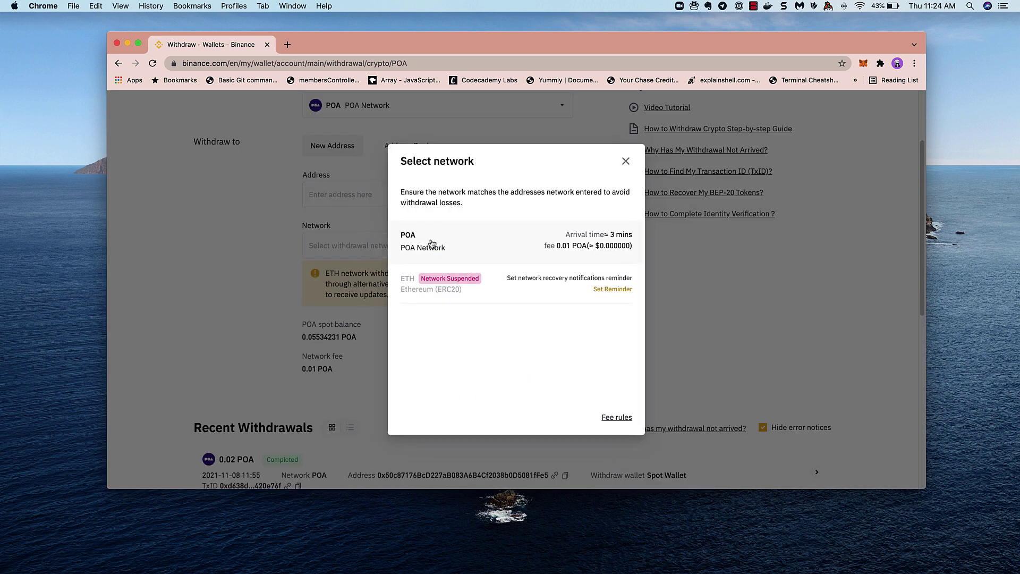
click(416, 242)
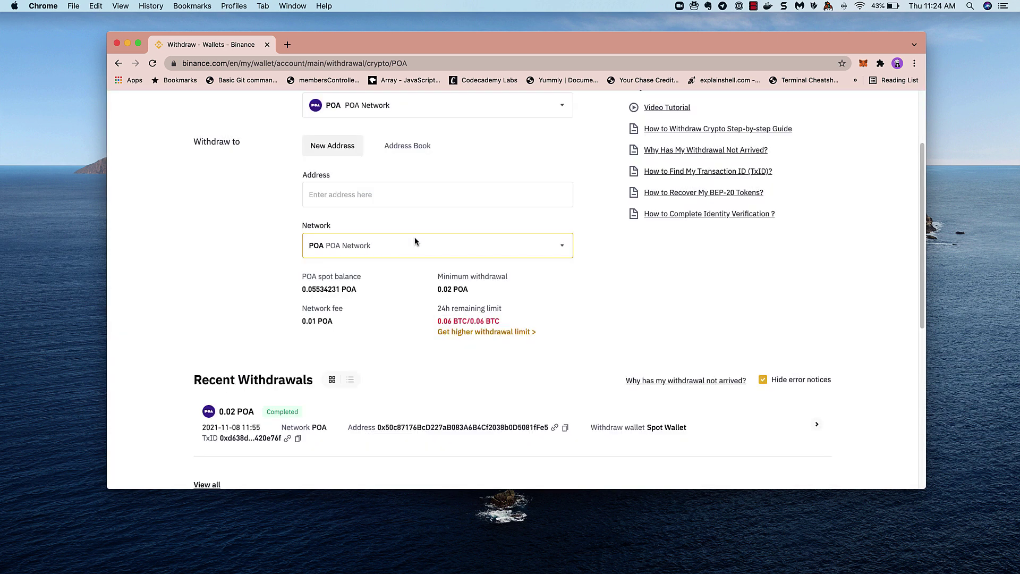
scroll(416, 238, up, 1)
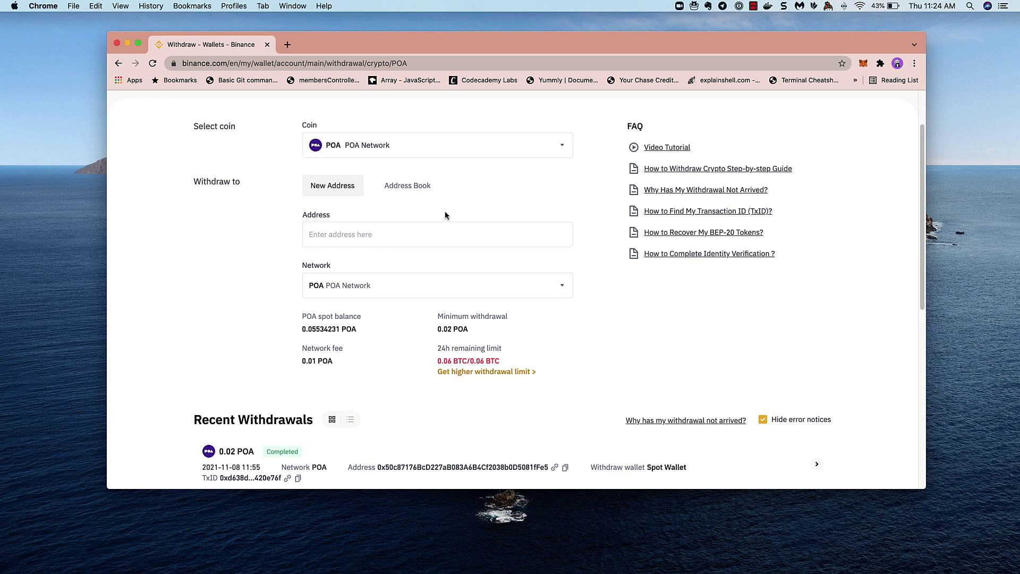
- Paste the MetaMask wallet address into the withdrawal Address field
click(864, 64)
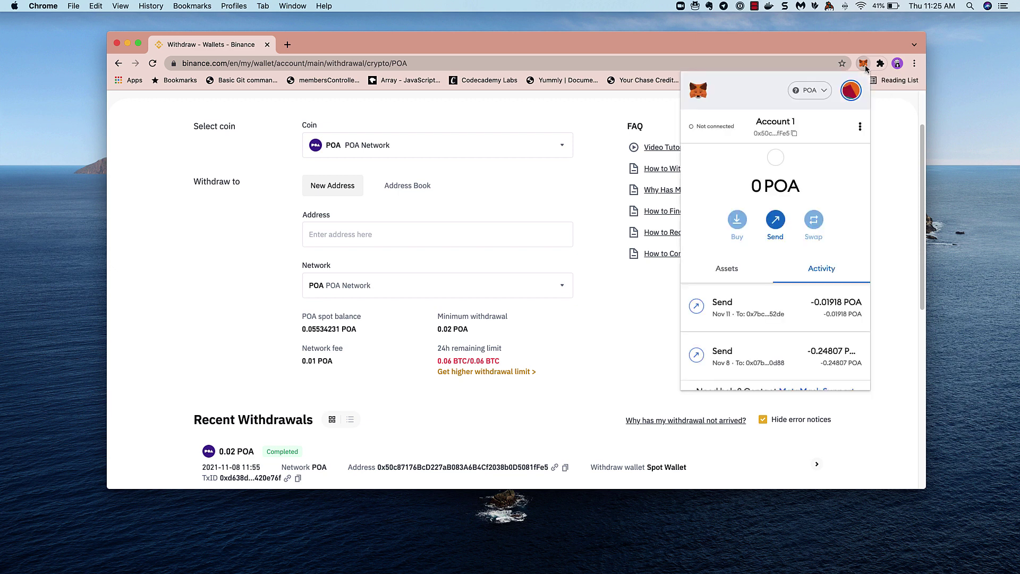
click(764, 129)
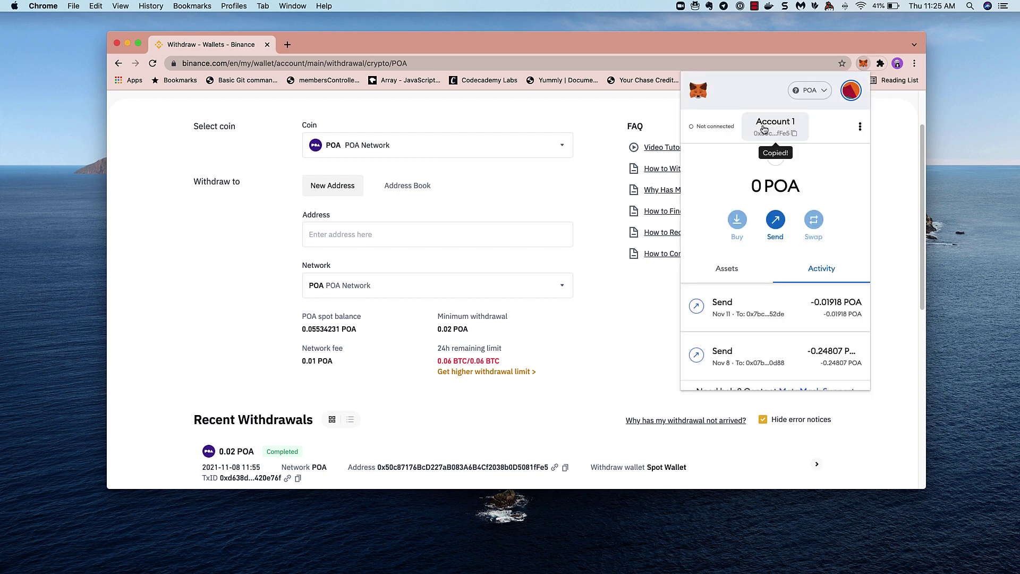
click(400, 236)
click(400, 237)
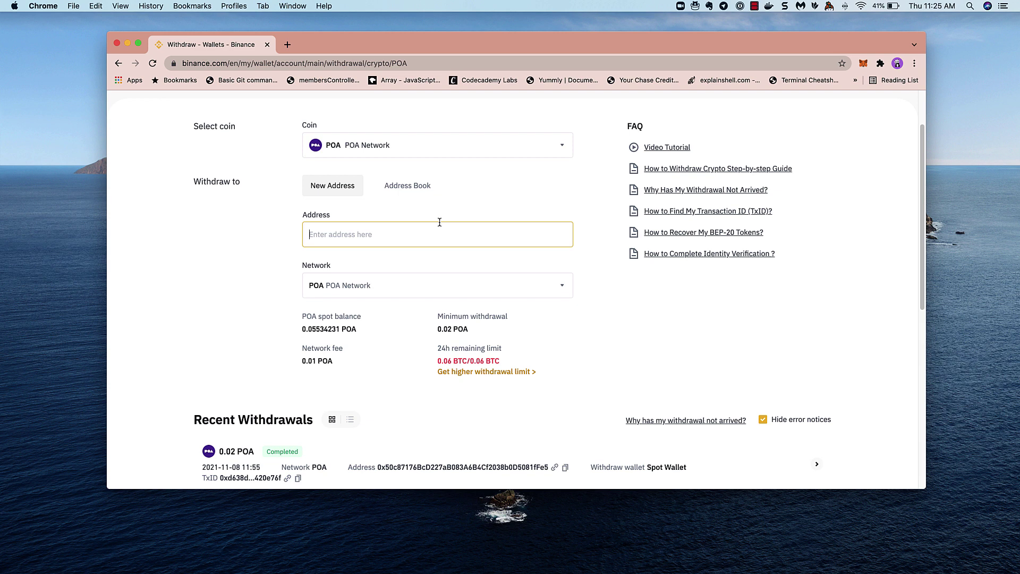
key(super+v)
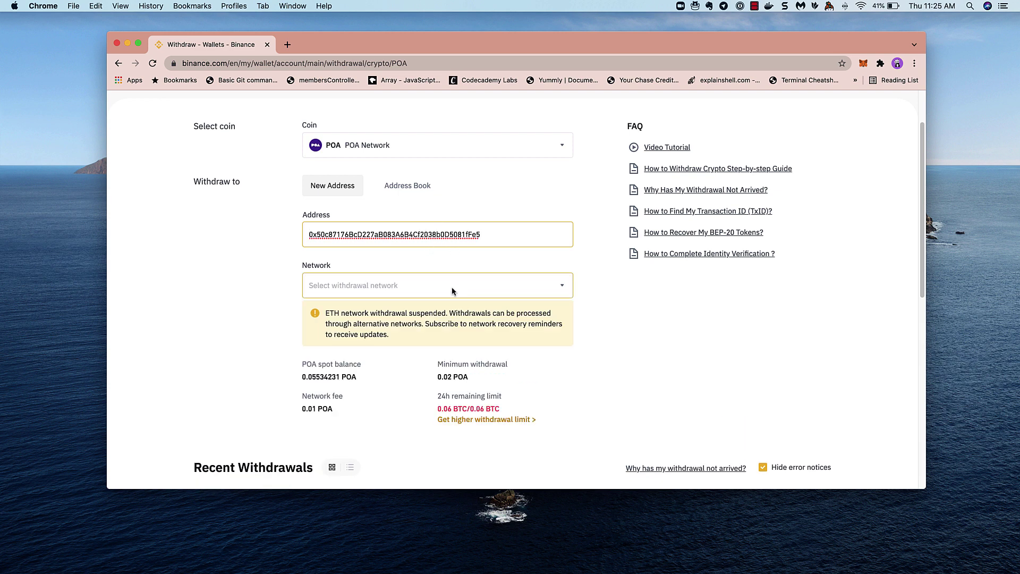
- Reselect POA Network, enter an amount of 0.03 POA, and submit the withdrawal
click(452, 291)
click(431, 249)
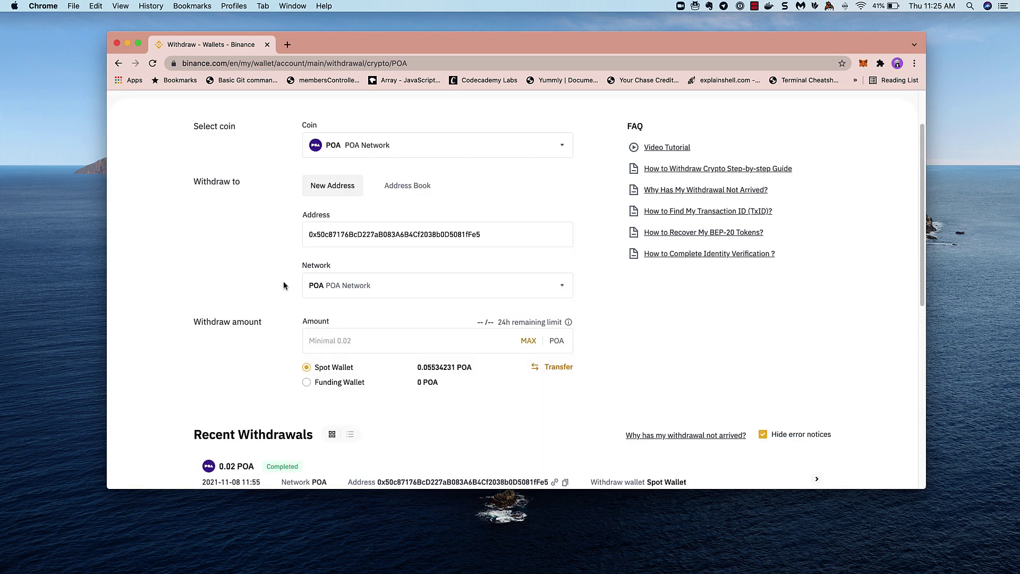
scroll(319, 282, down, 2)
click(352, 272)
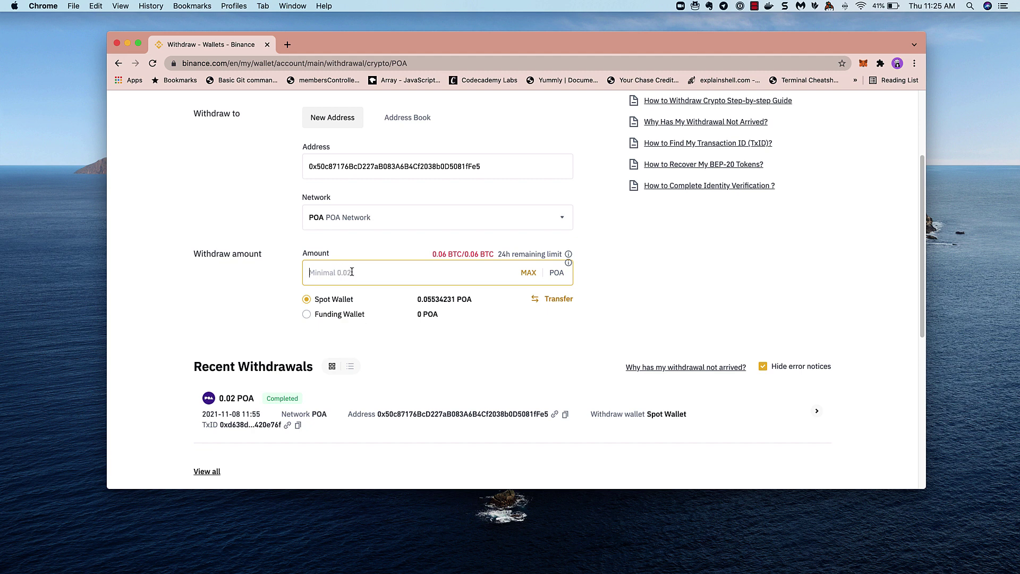
text(0.)
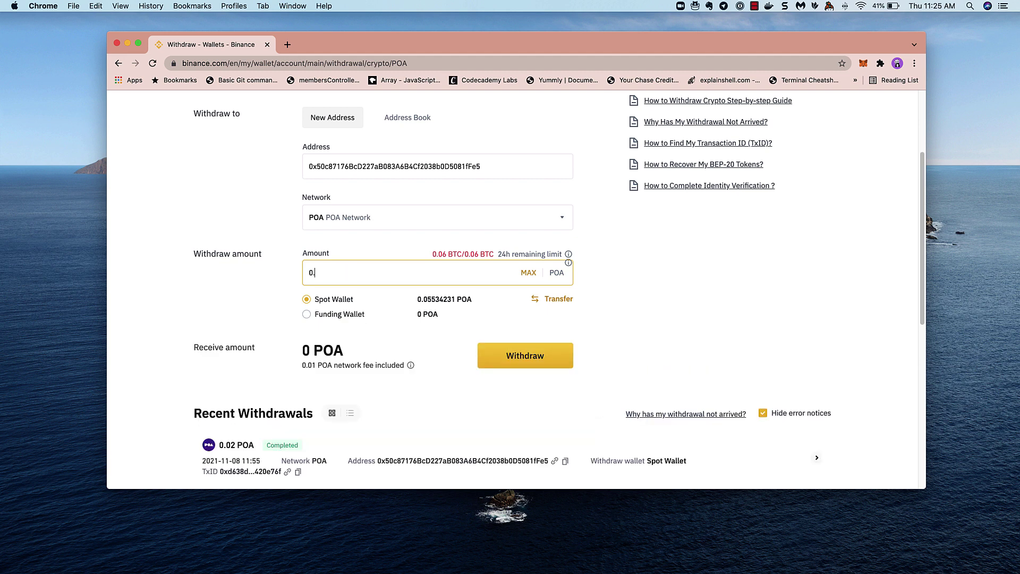
text(03)
scroll(346, 335, down, 1)
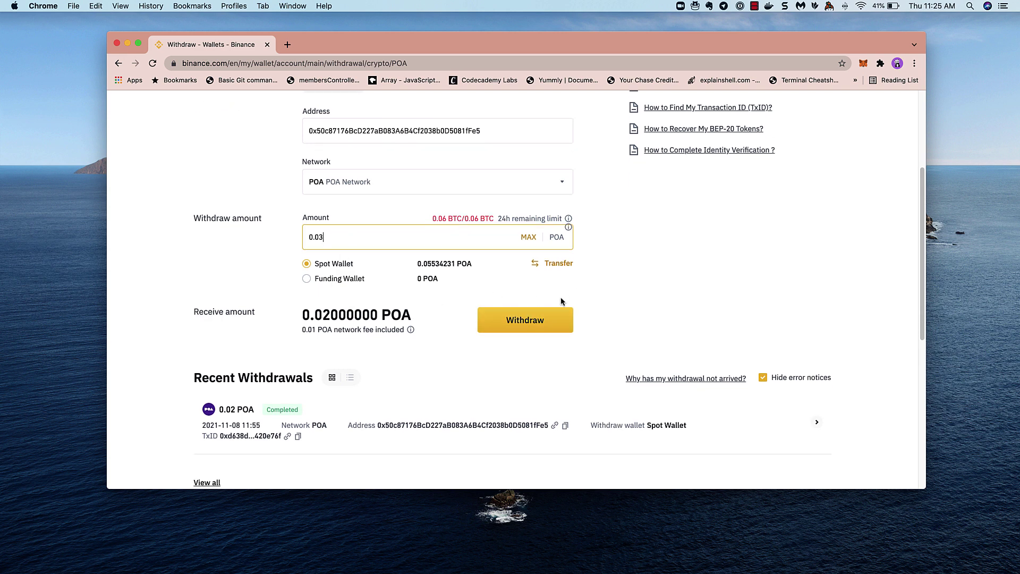
click(535, 324)
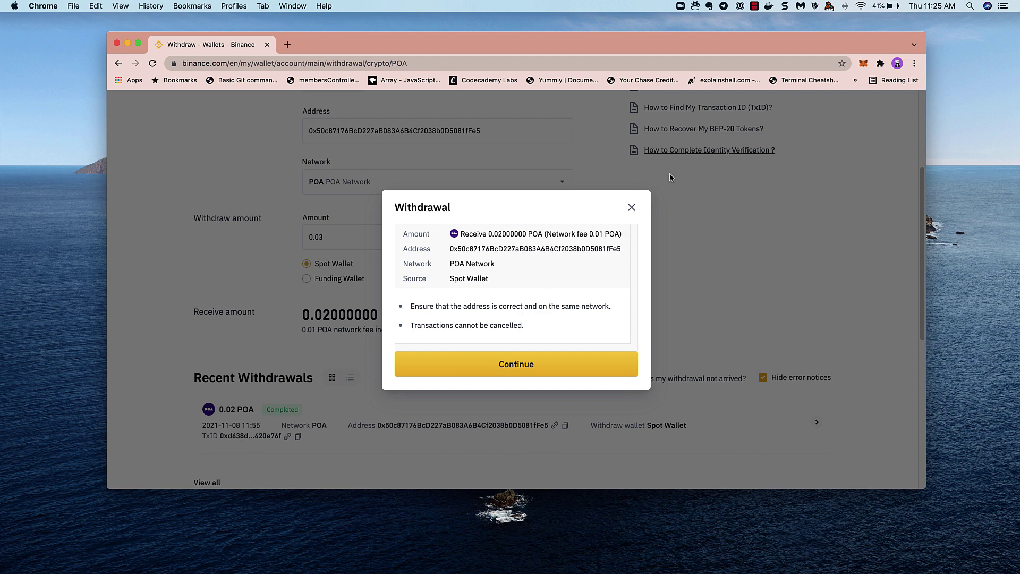
- Confirm the 0.03 POA withdrawal and pass the e-mail and authenticator verification
click(864, 64)
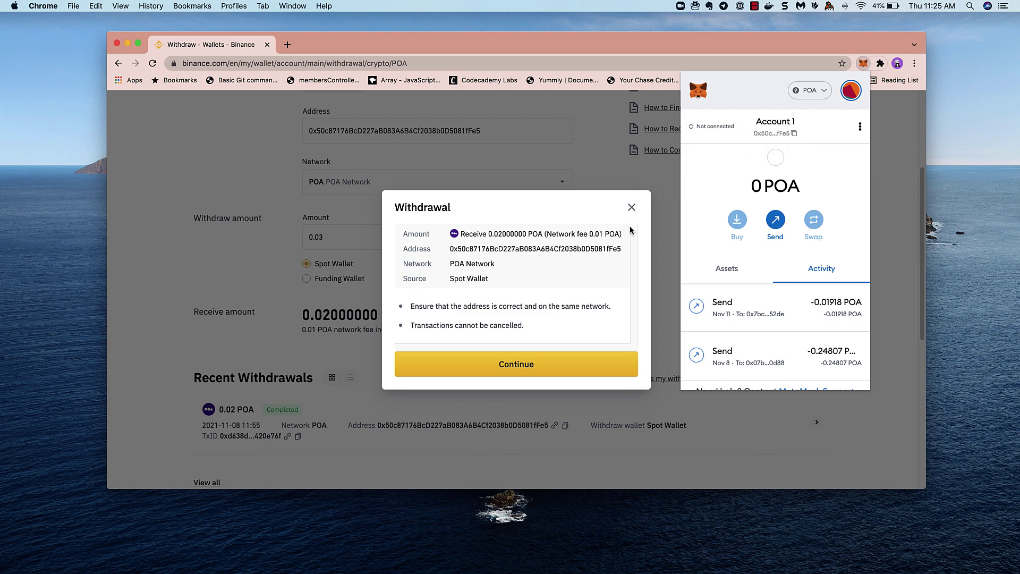
click(520, 368)
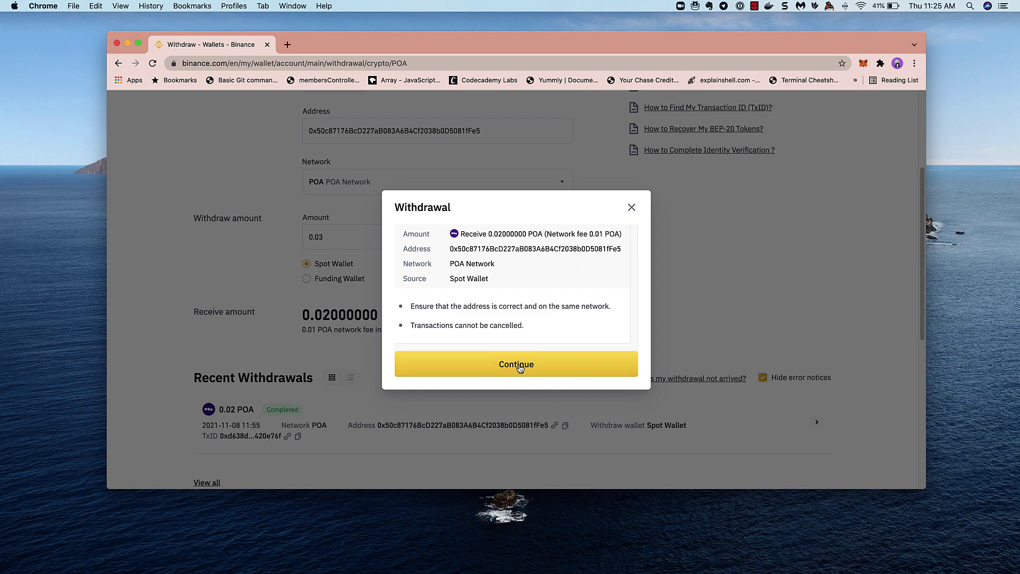
click(520, 368)
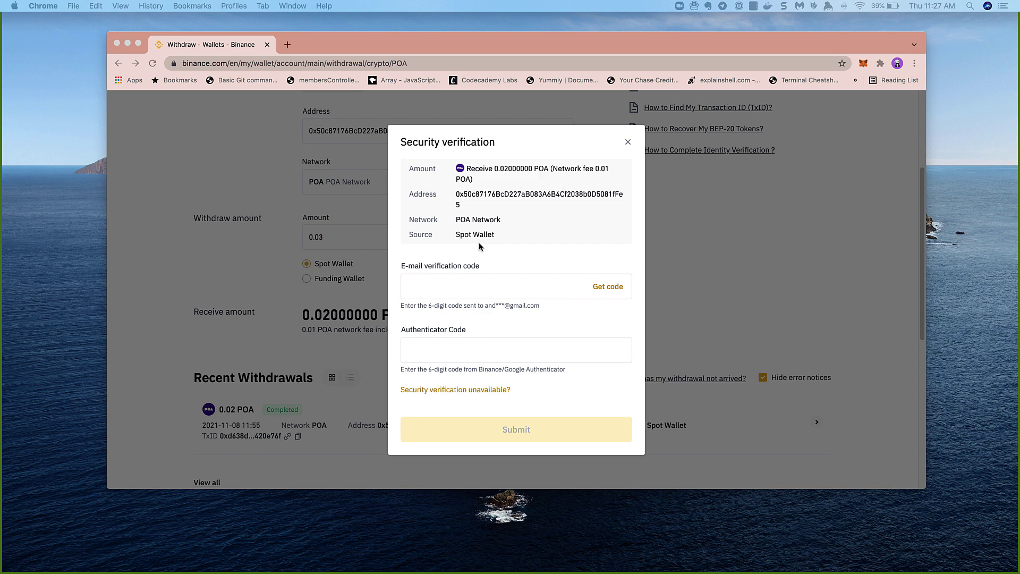
click(609, 289)
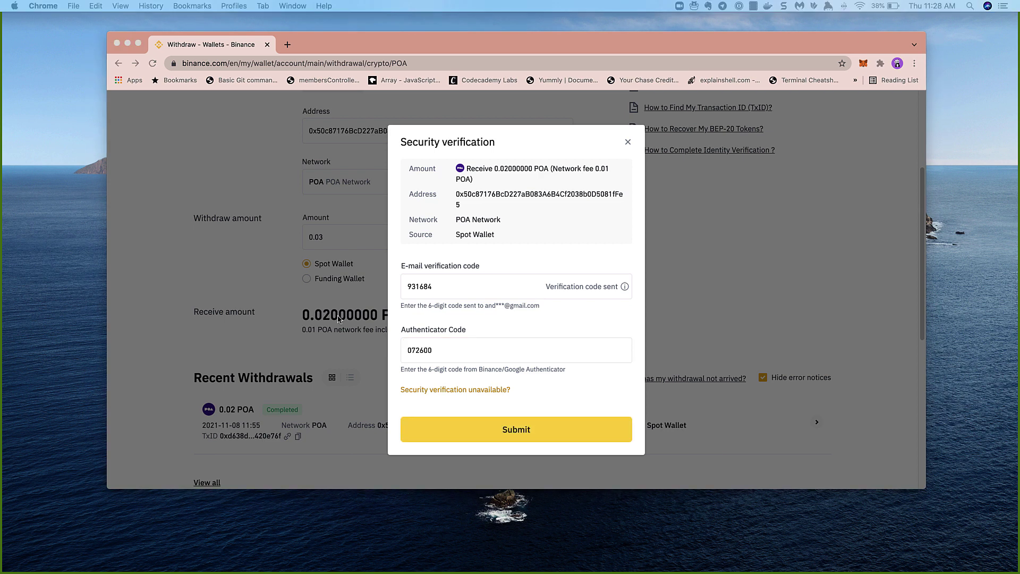
click(526, 433)
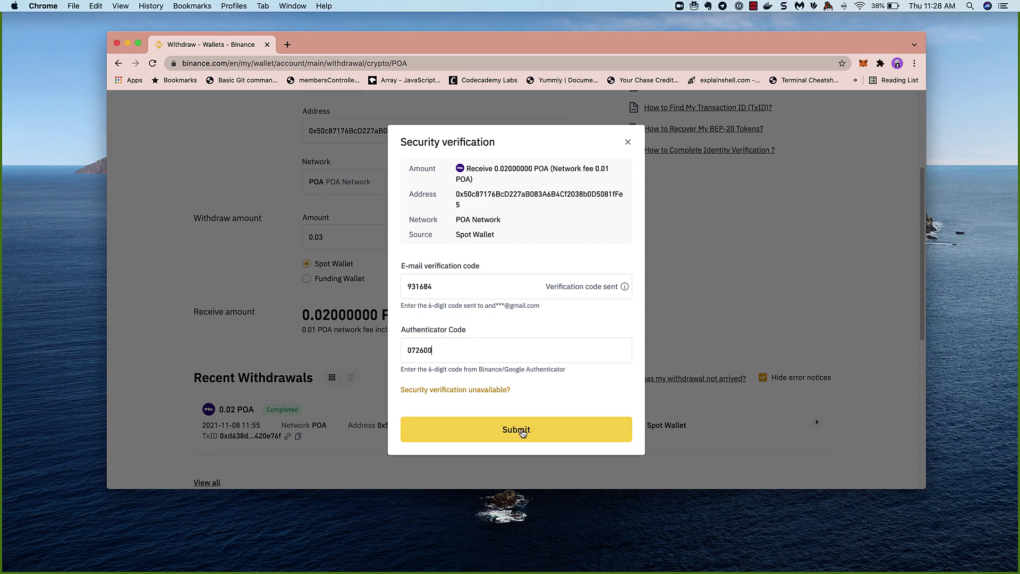
click(526, 433)
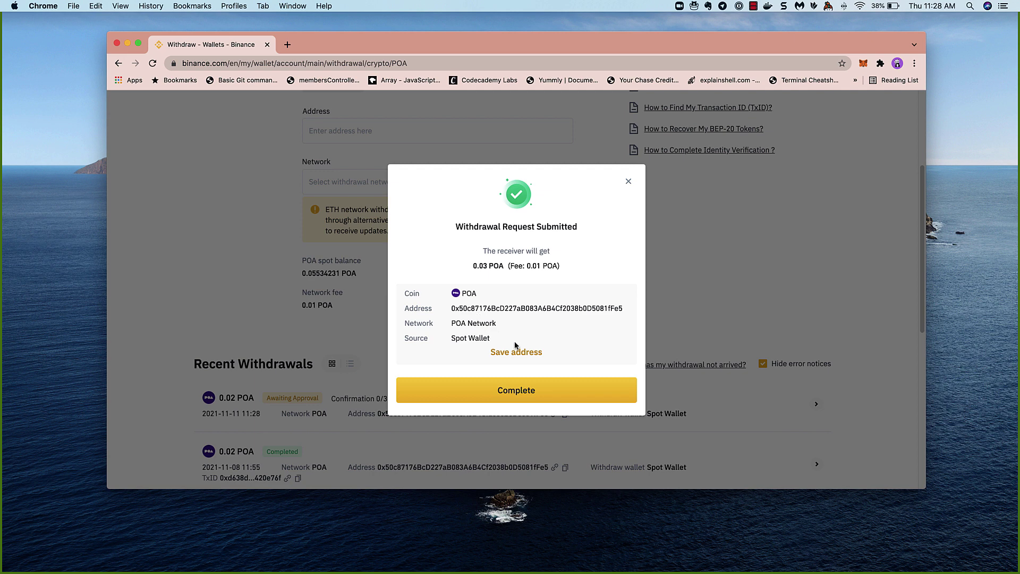
- Dismiss the submission notice and review the processing withdrawal's details
click(528, 395)
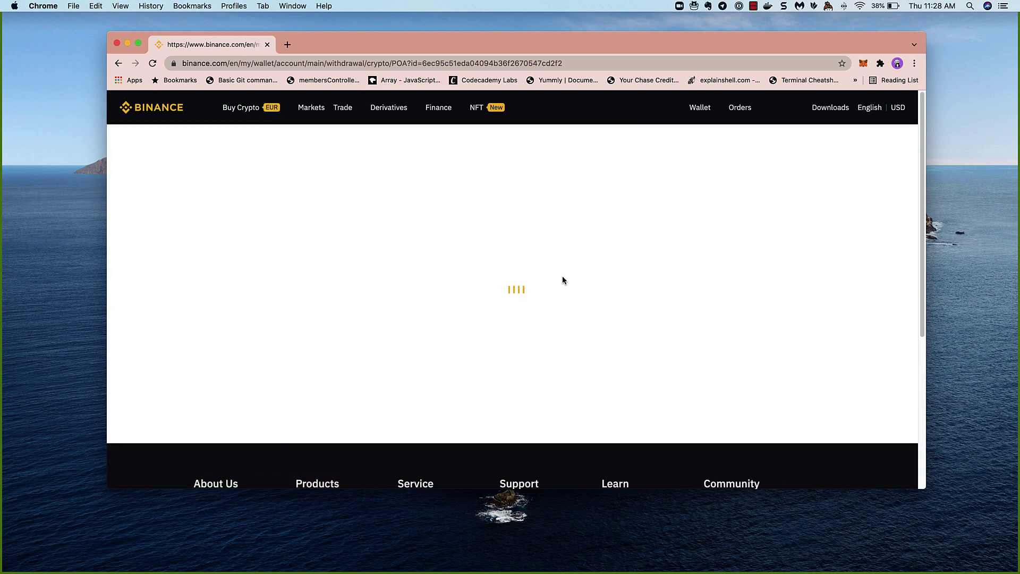
scroll(559, 338, down, 3)
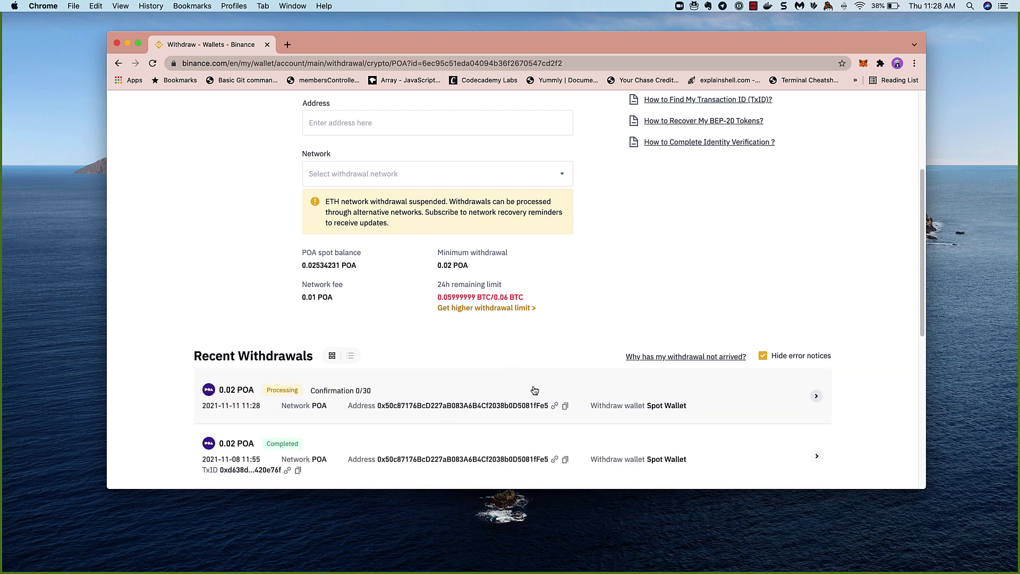
click(816, 398)
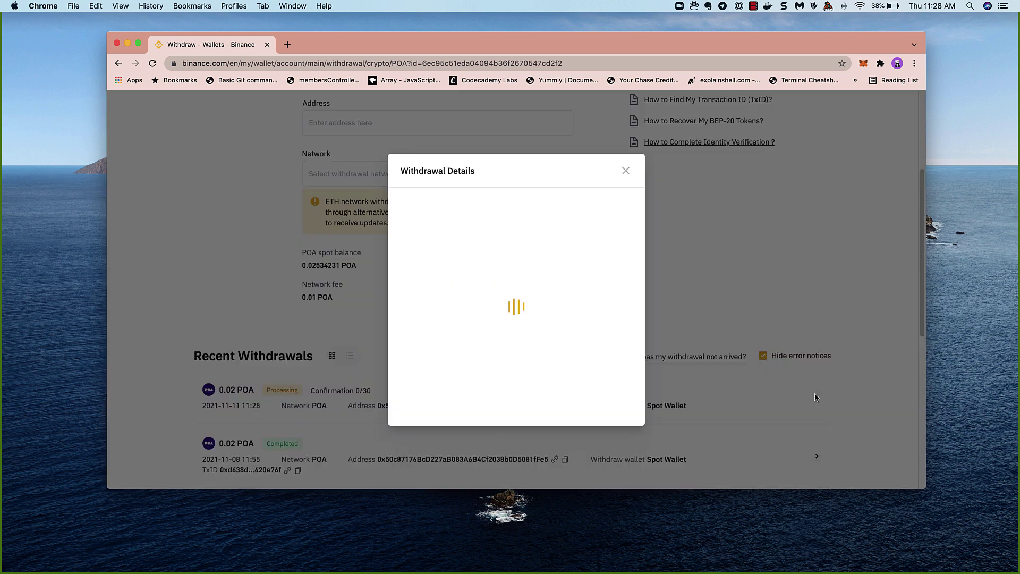
scroll(579, 284, down, 1)
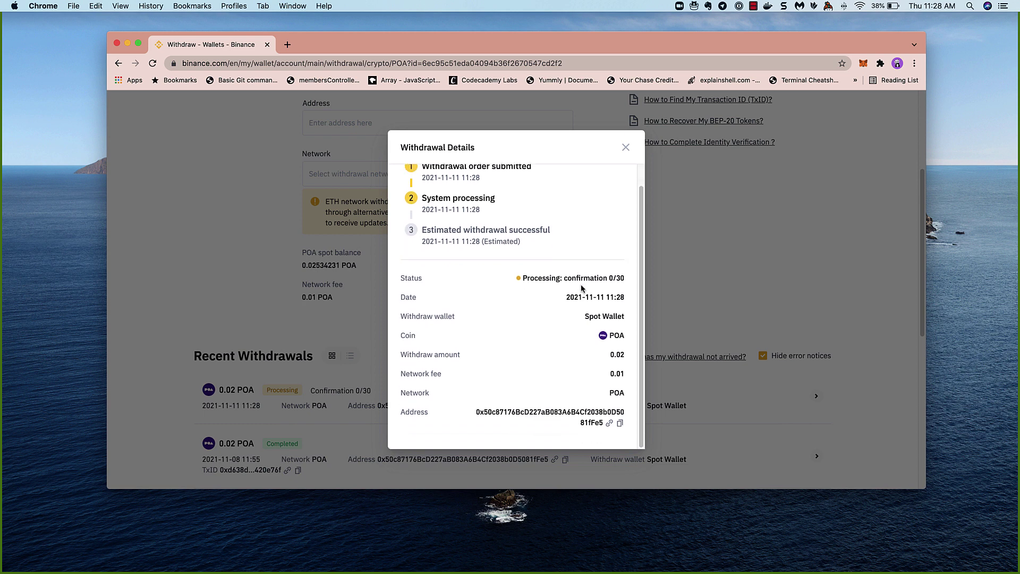
click(626, 148)
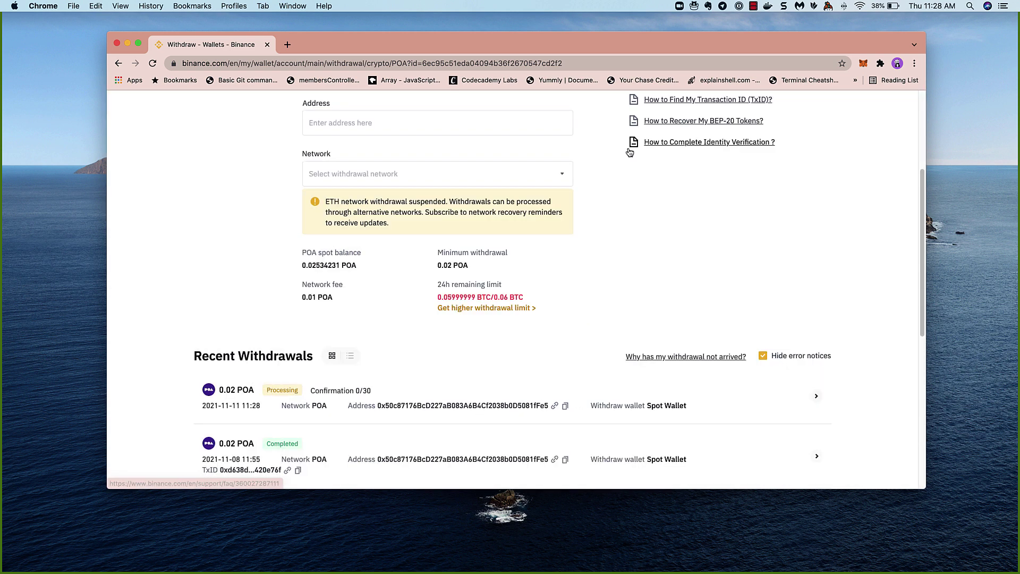
- Switch MetaMask from POA to Ethereum Mainnet and open a new browser tab
click(863, 63)
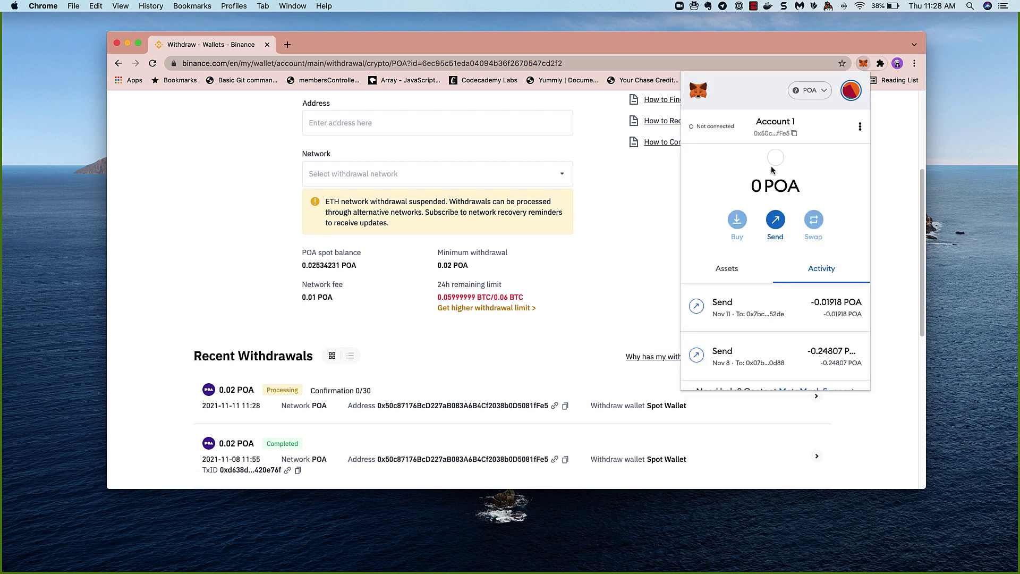
scroll(782, 176, down, 1)
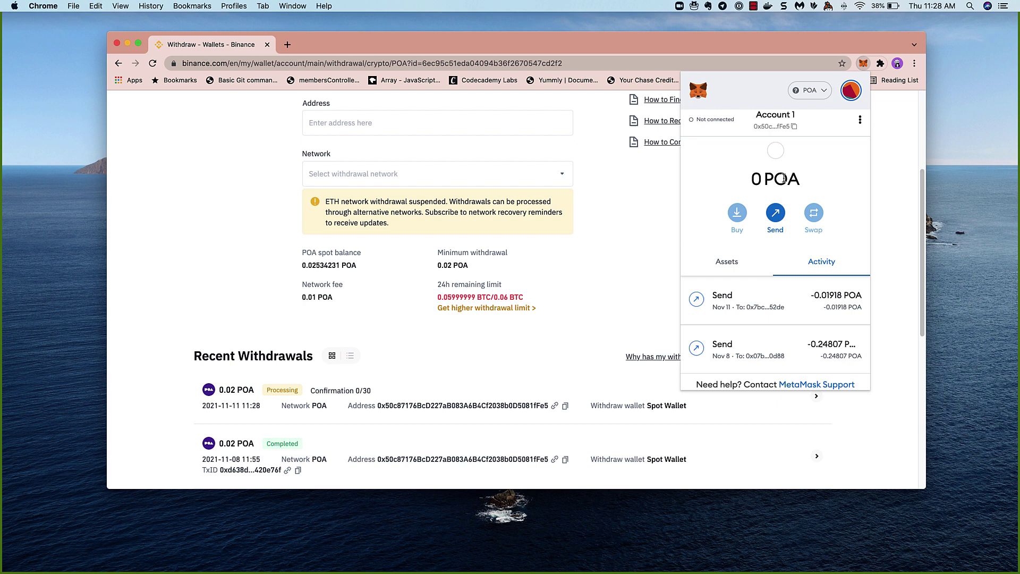
scroll(784, 179, up, 1)
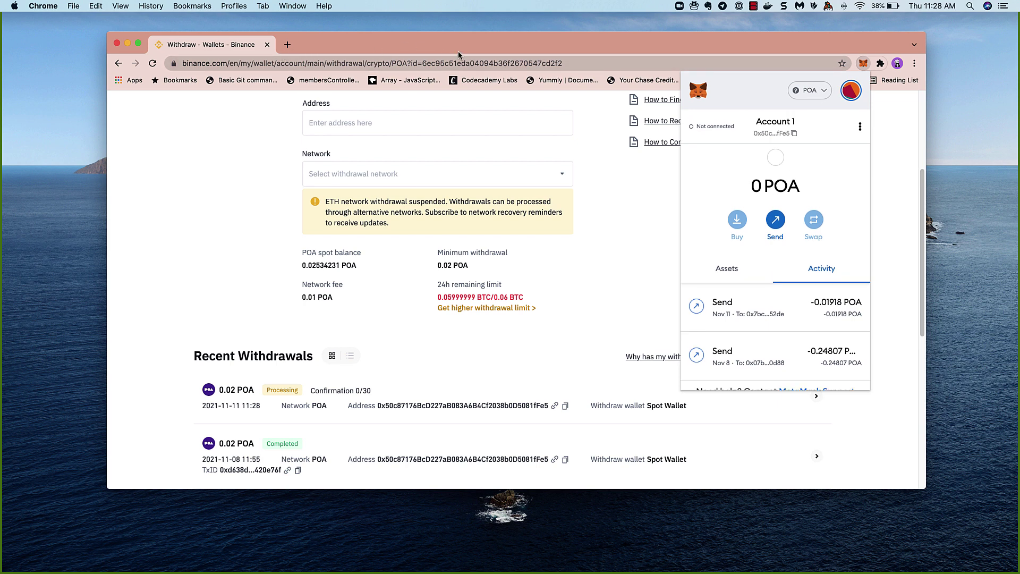
click(793, 94)
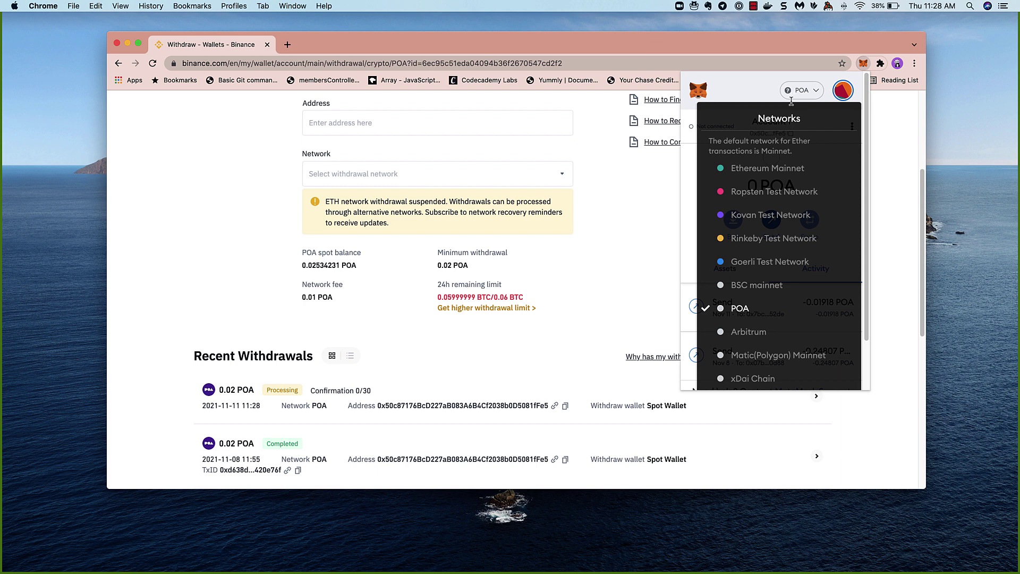
click(770, 169)
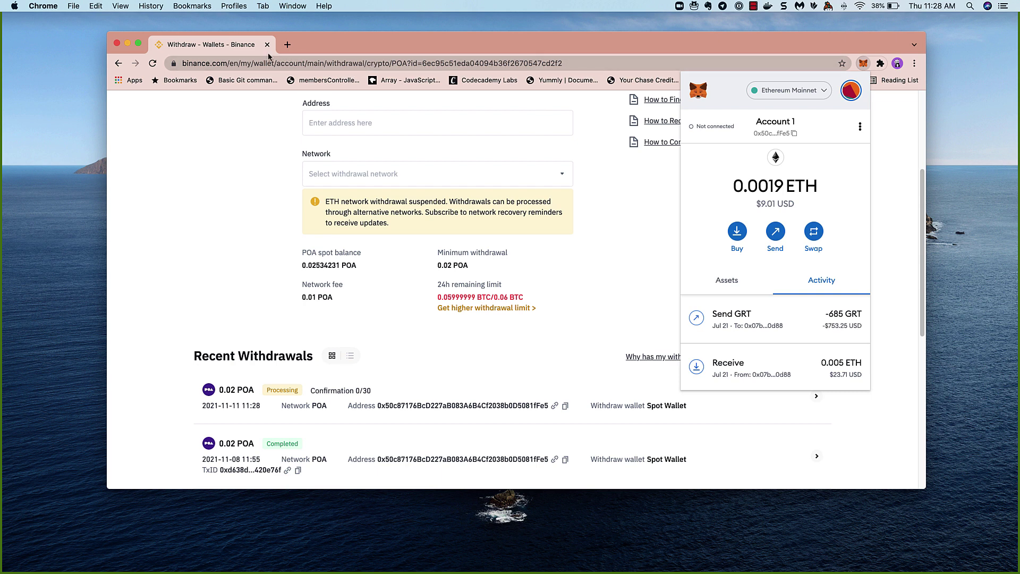
click(286, 45)
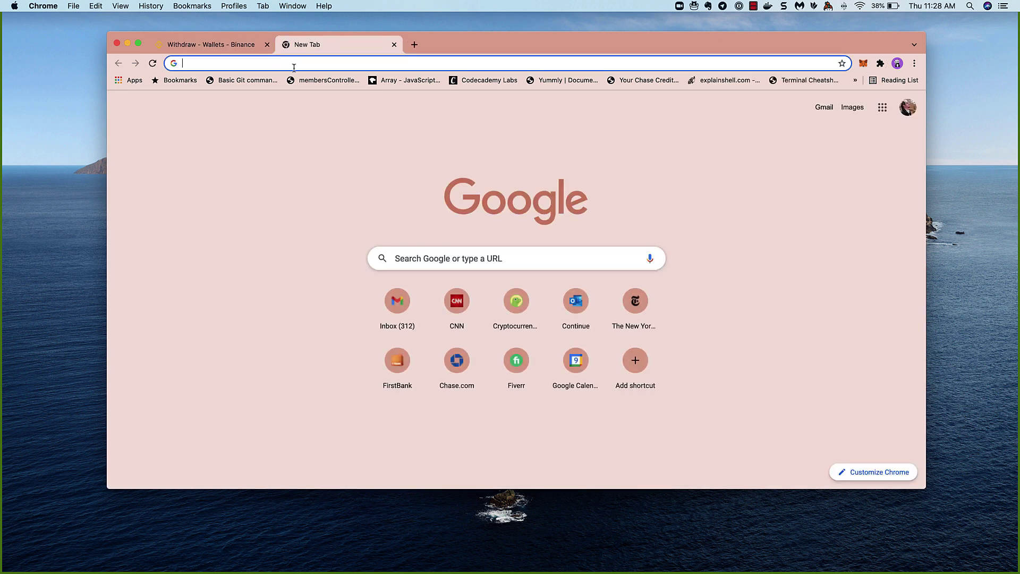
- Load chainlist.org, search 'POA', and add the POA Network to MetaMask
text(chain)
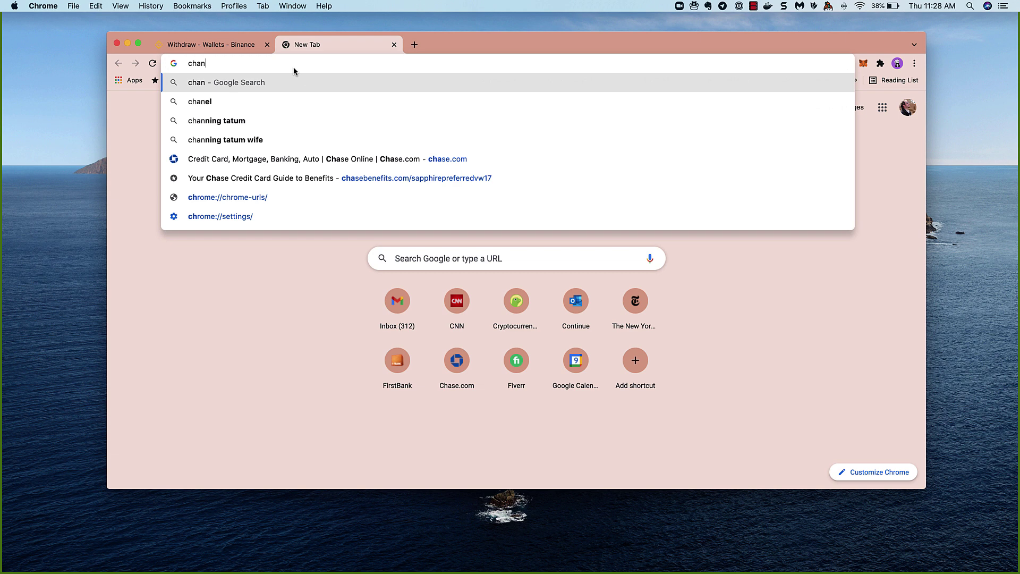
text(list.org)
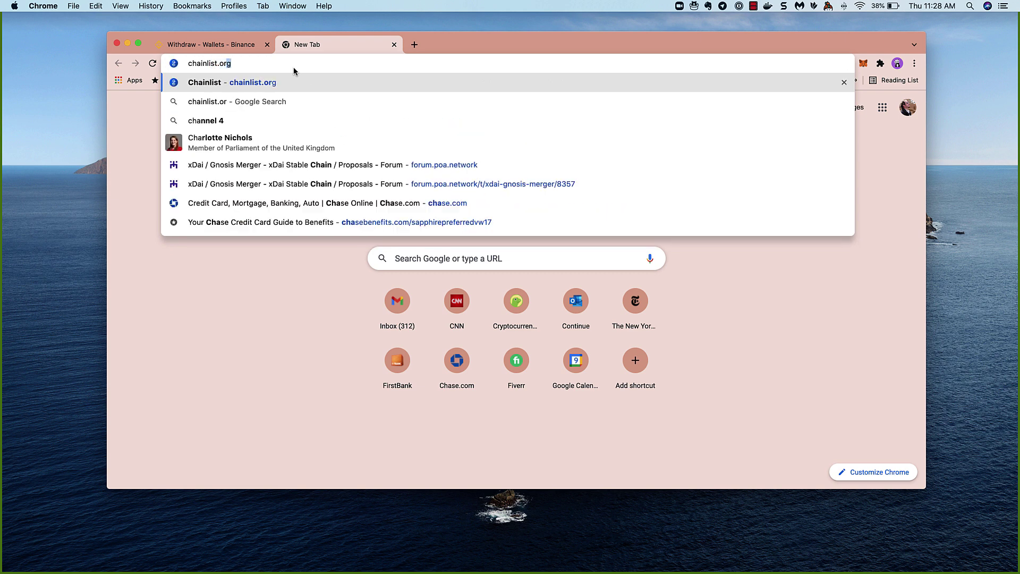
key(Return)
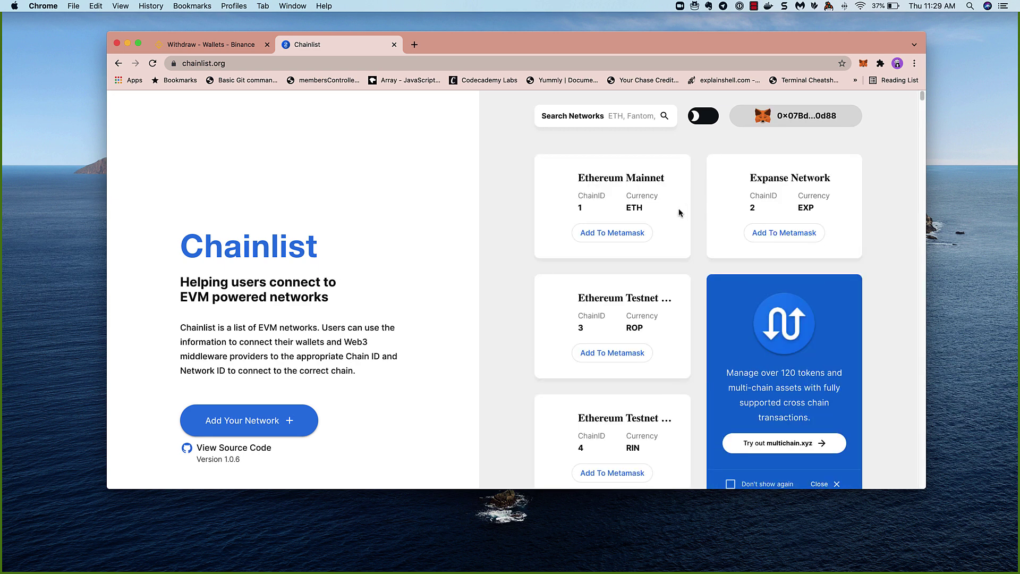
click(633, 116)
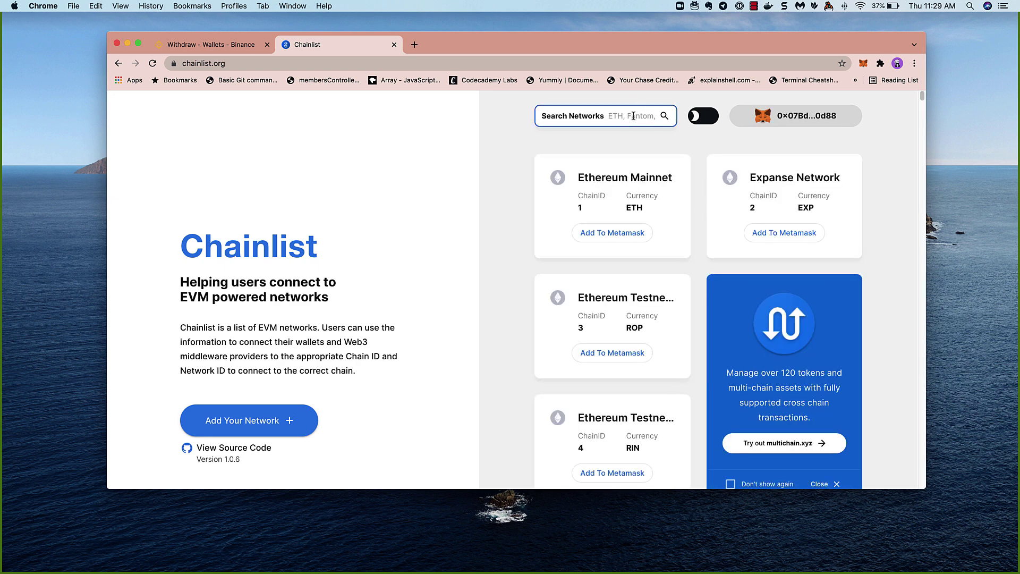
text(POA)
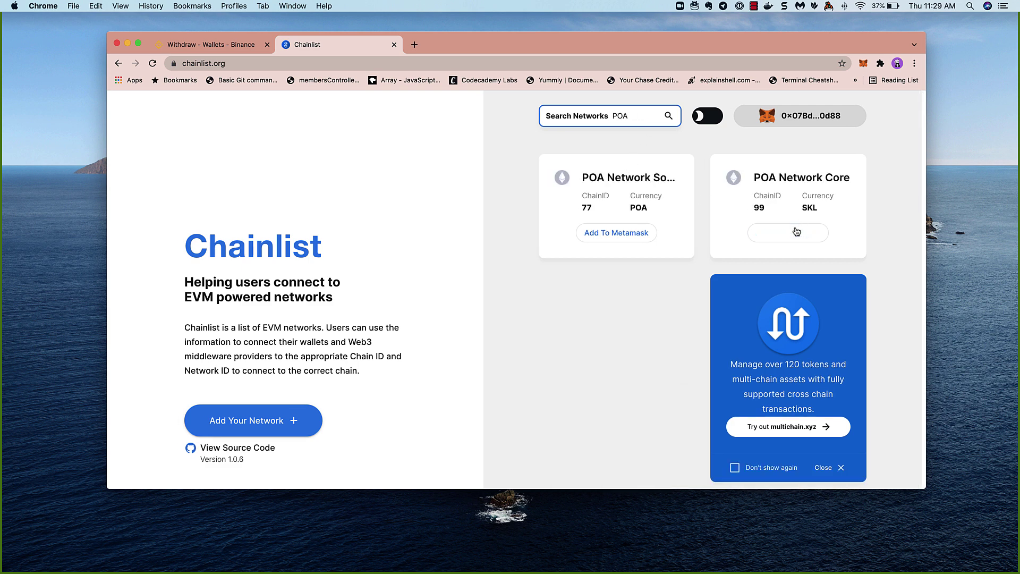
click(793, 234)
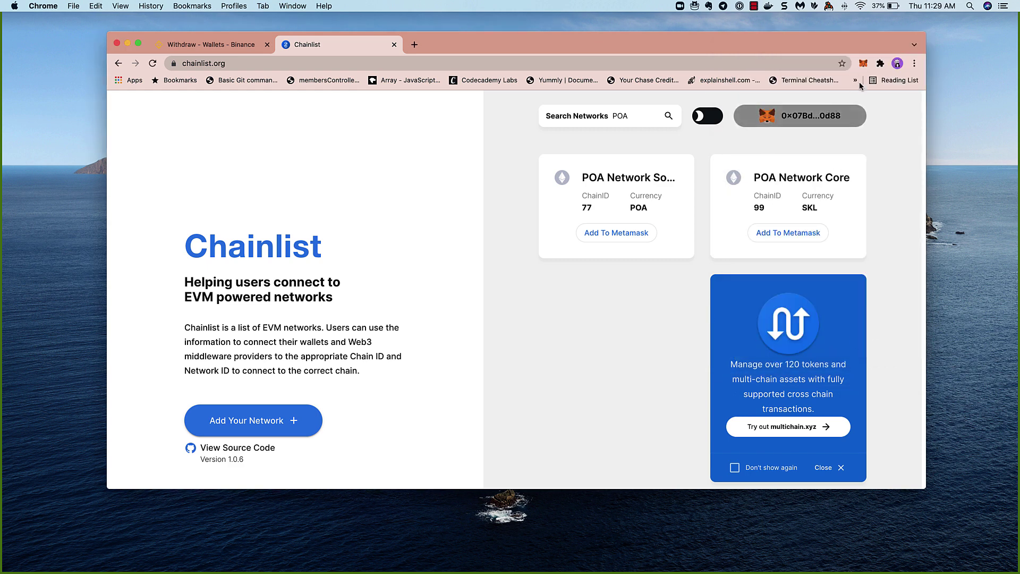
- Dismiss MetaMask's account-not-connected notice and close the Chainlist tab
click(863, 64)
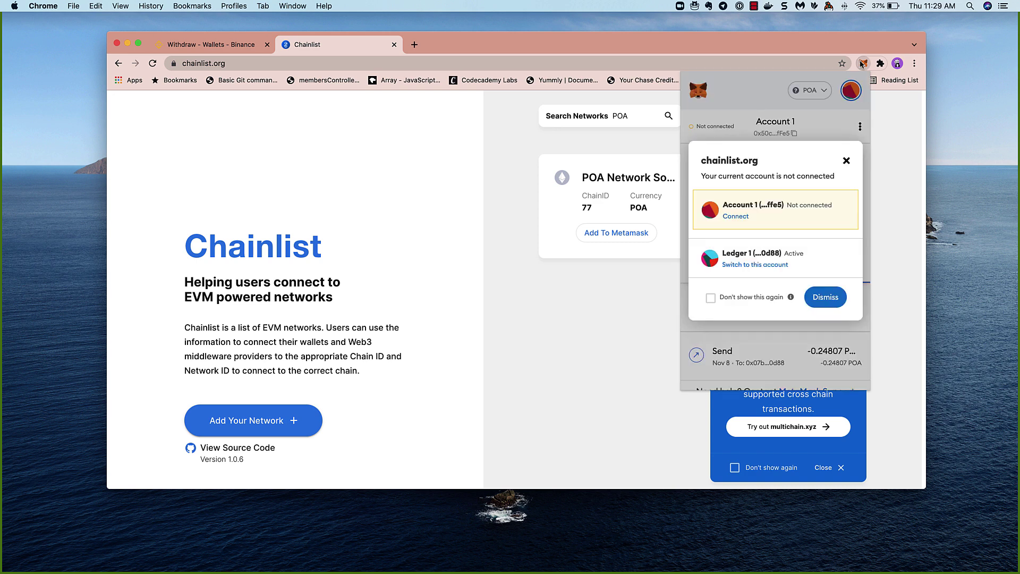
click(847, 161)
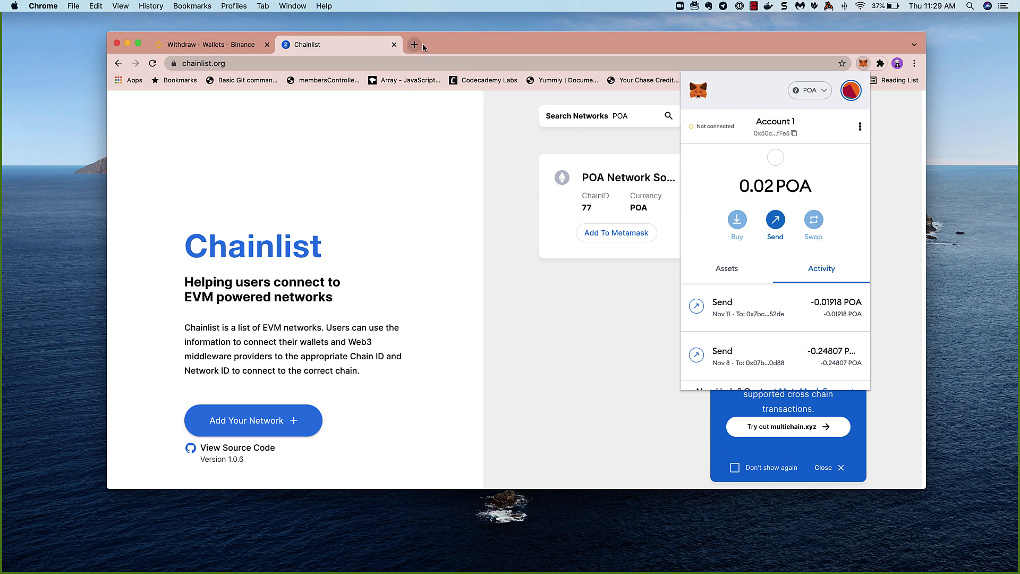
click(393, 46)
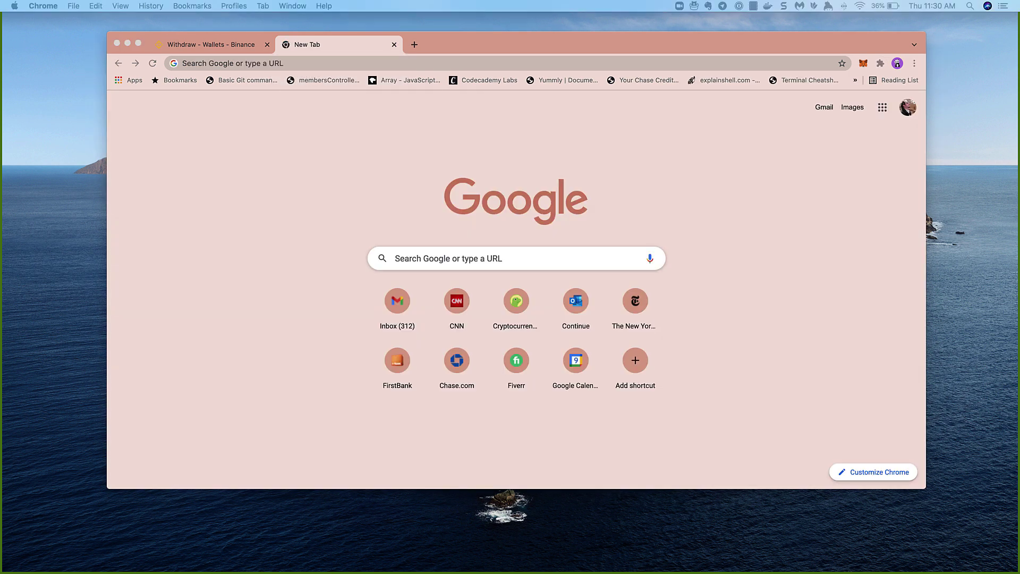
- Load the OmniBridge bridge page and keep POA⇆XDAI as the bridge direction
click(317, 64)
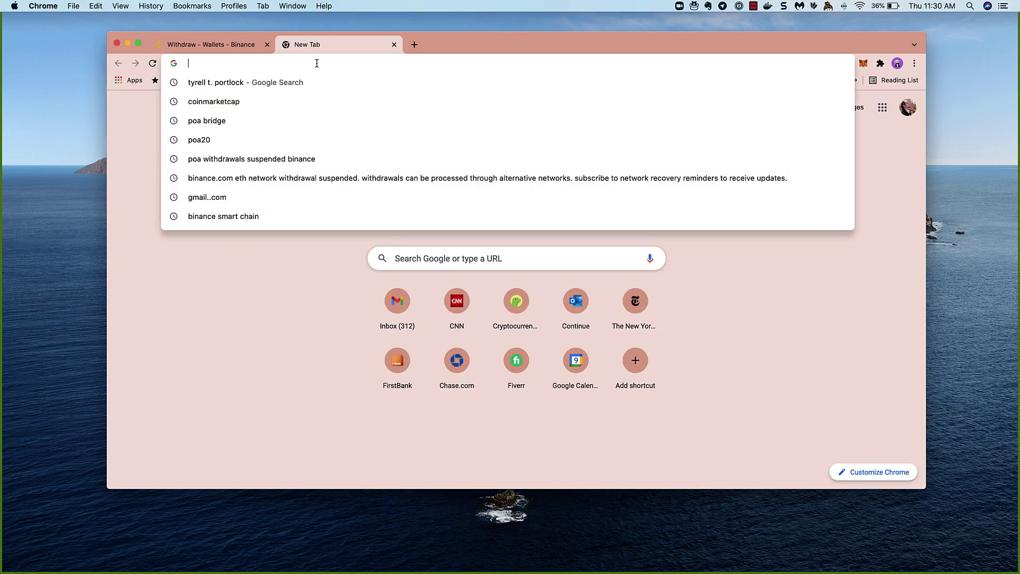
text(http://omni.xdaichain.com/bridge)
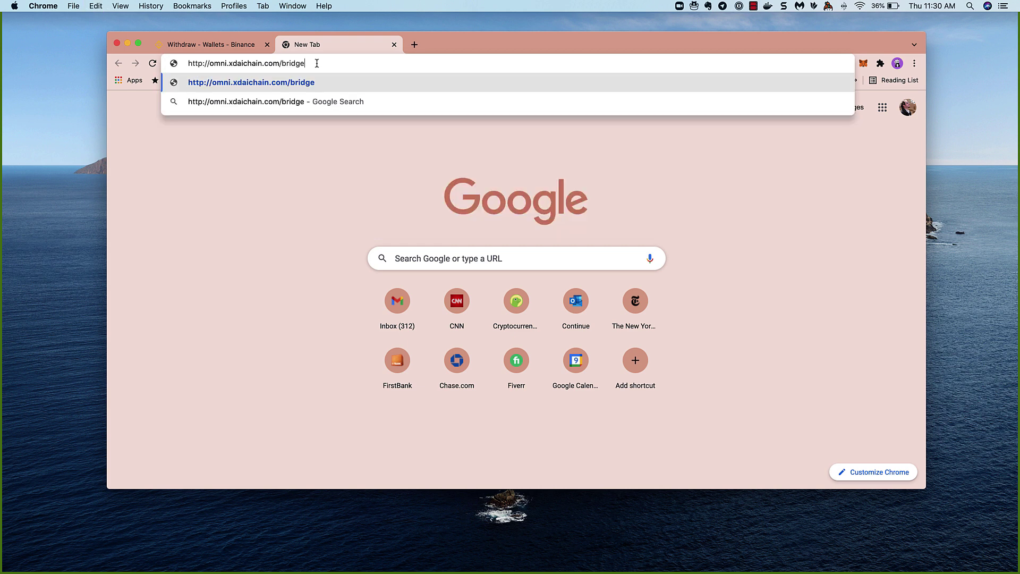
key(Return)
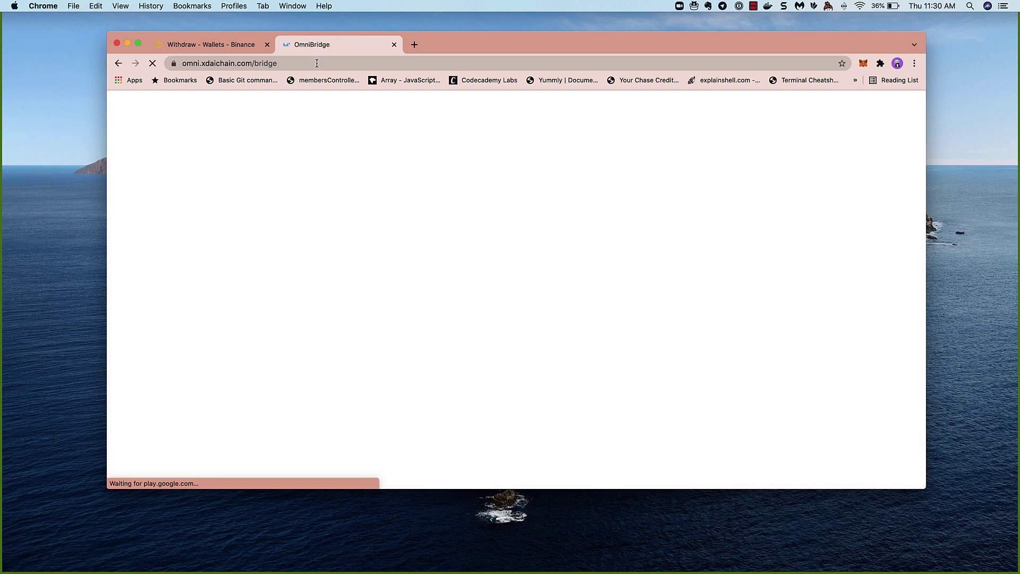
drag(554, 39, 524, 35)
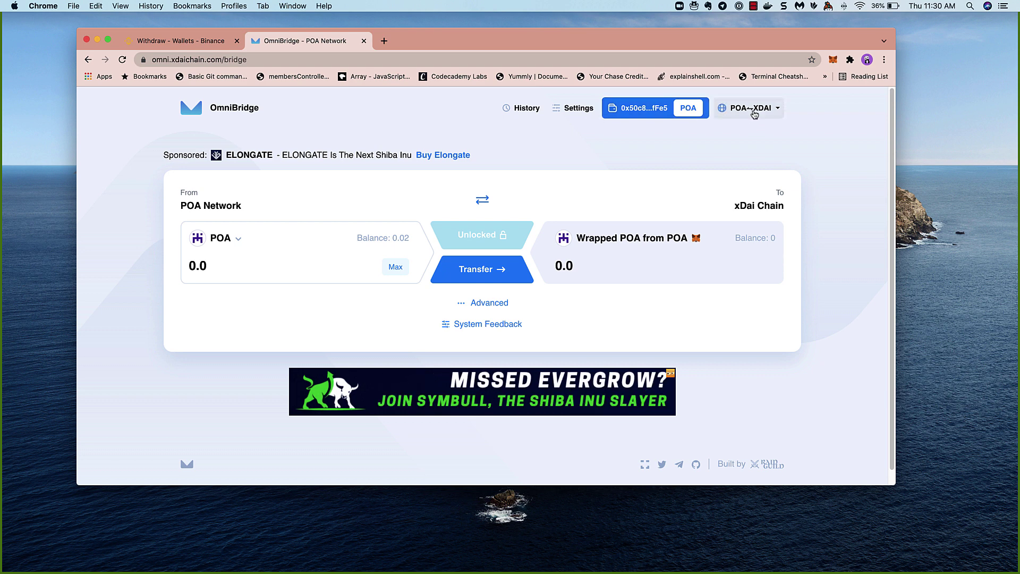
click(761, 110)
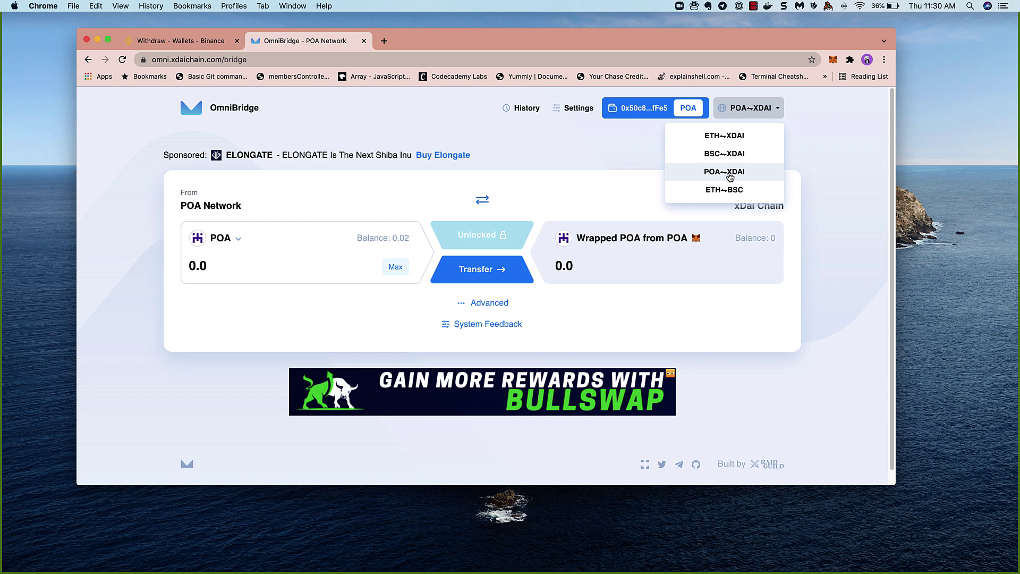
click(731, 177)
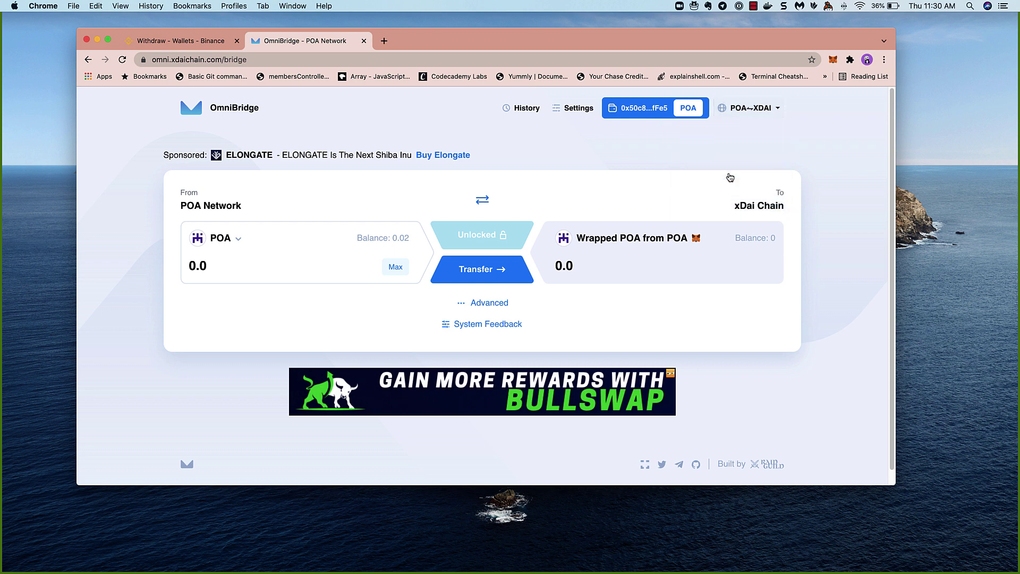
click(833, 60)
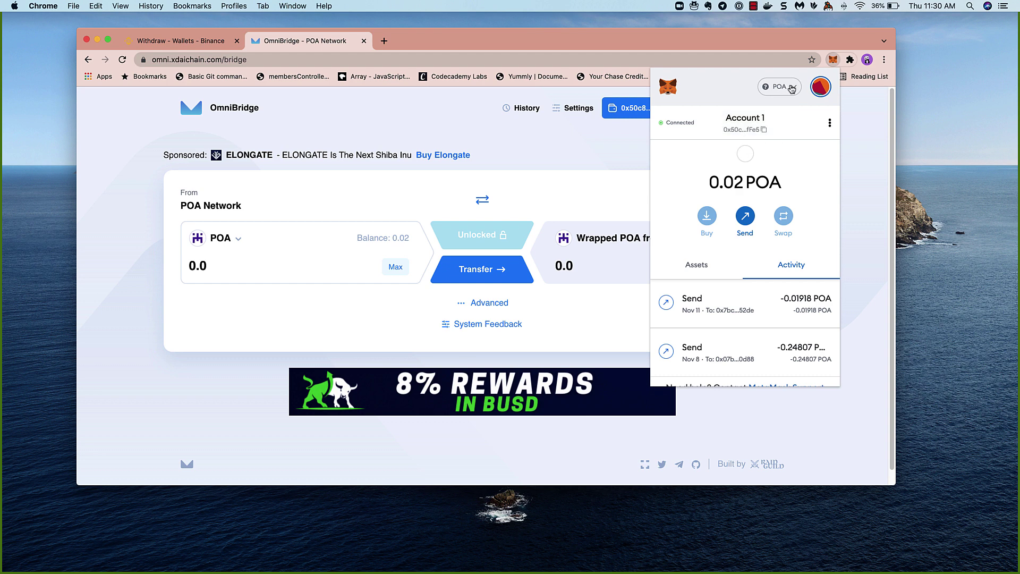
click(781, 86)
click(752, 164)
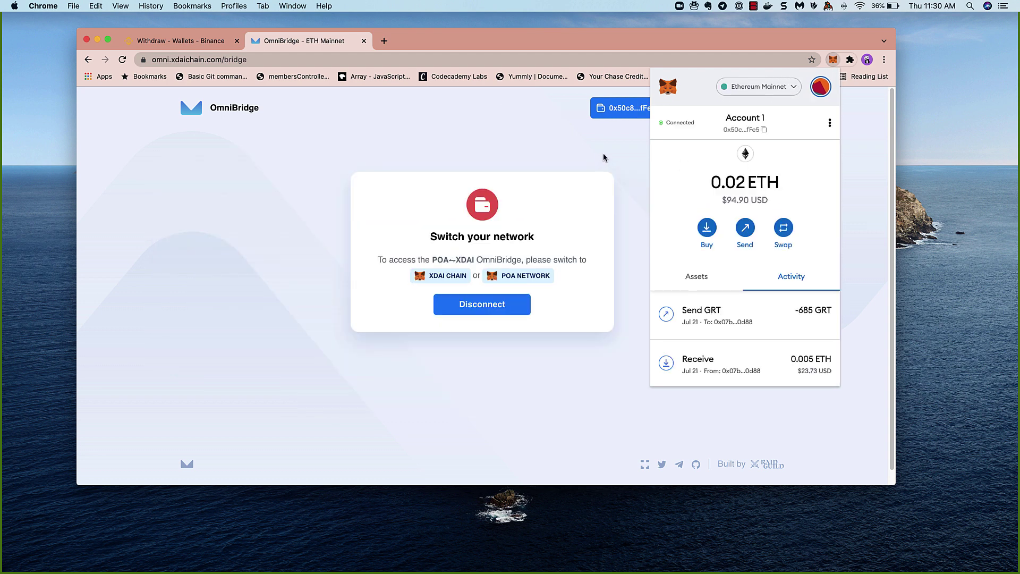
click(604, 156)
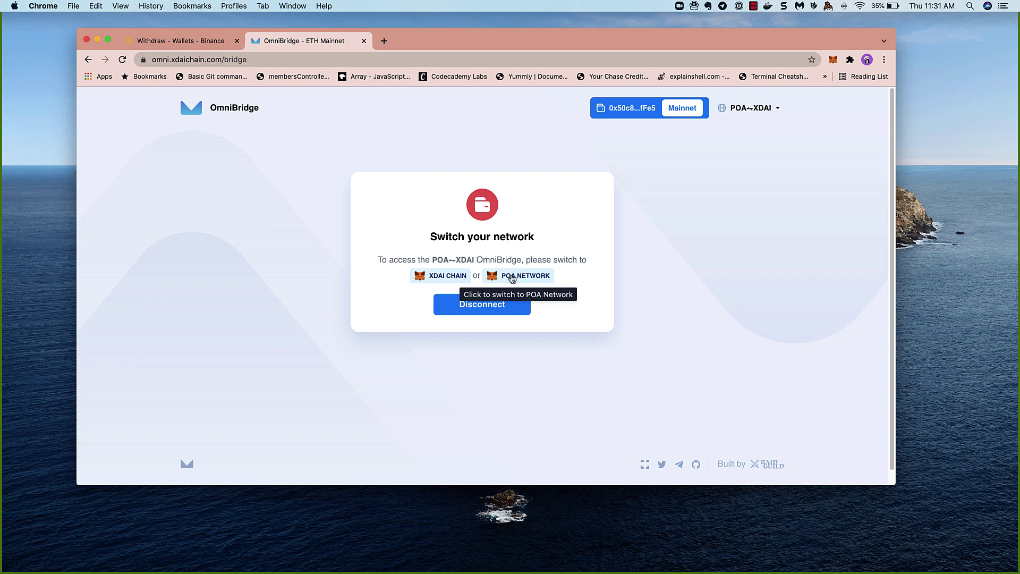
click(512, 279)
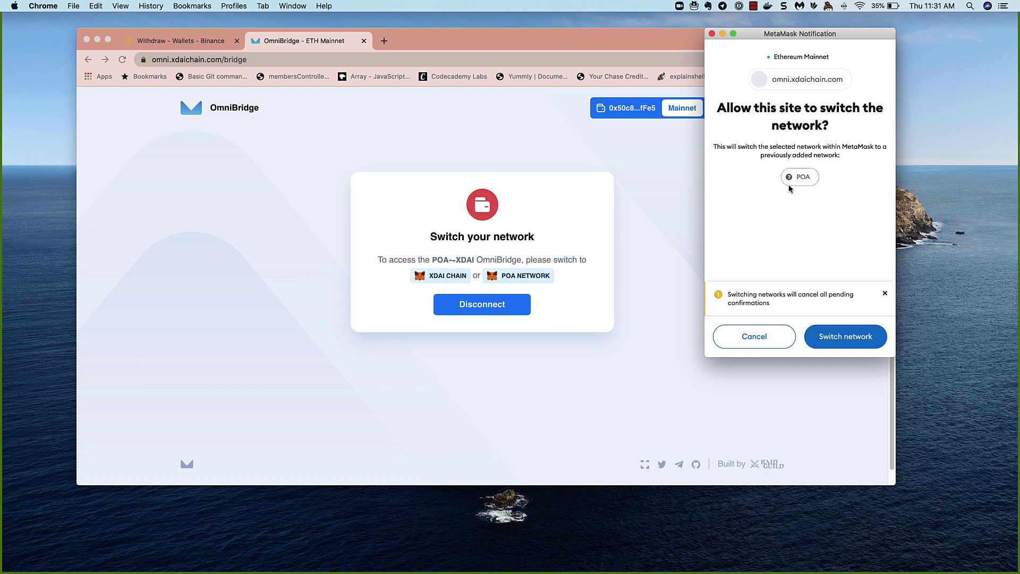
click(850, 337)
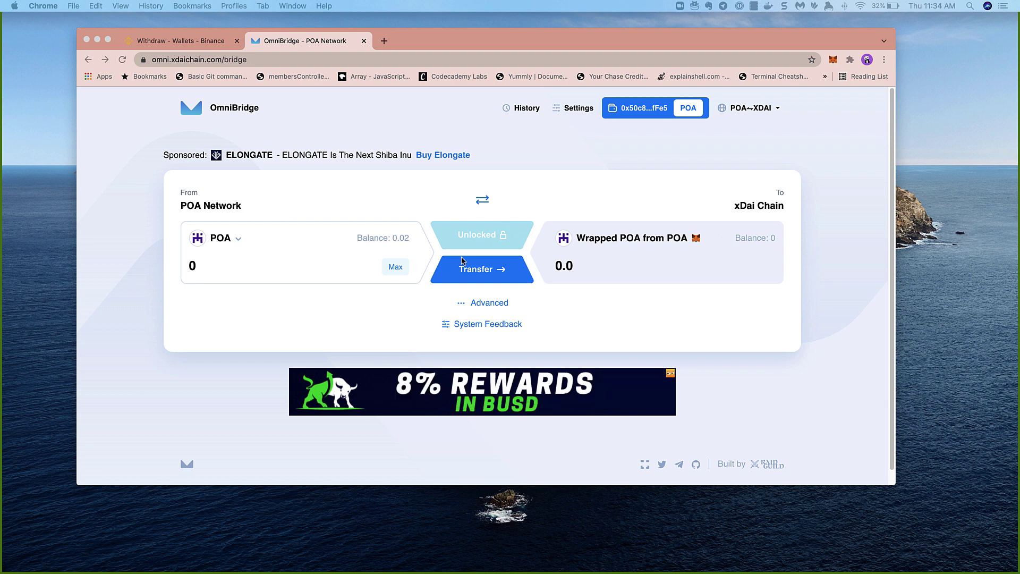
- Try bridging 0.05 POA, then lower the amount to 0.005 after the insufficient-balance error
click(239, 268)
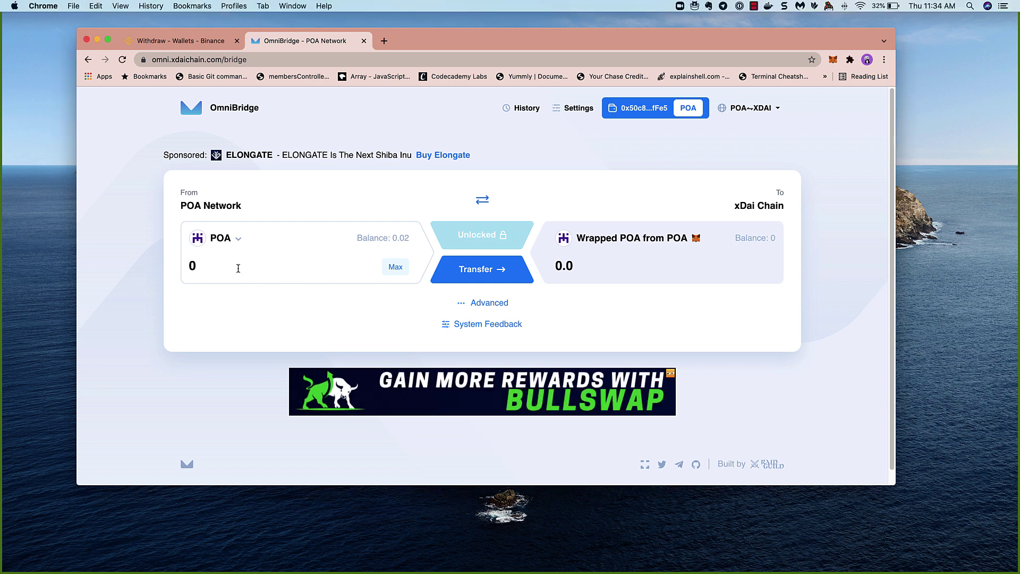
key(BackSpace)
text(0.05)
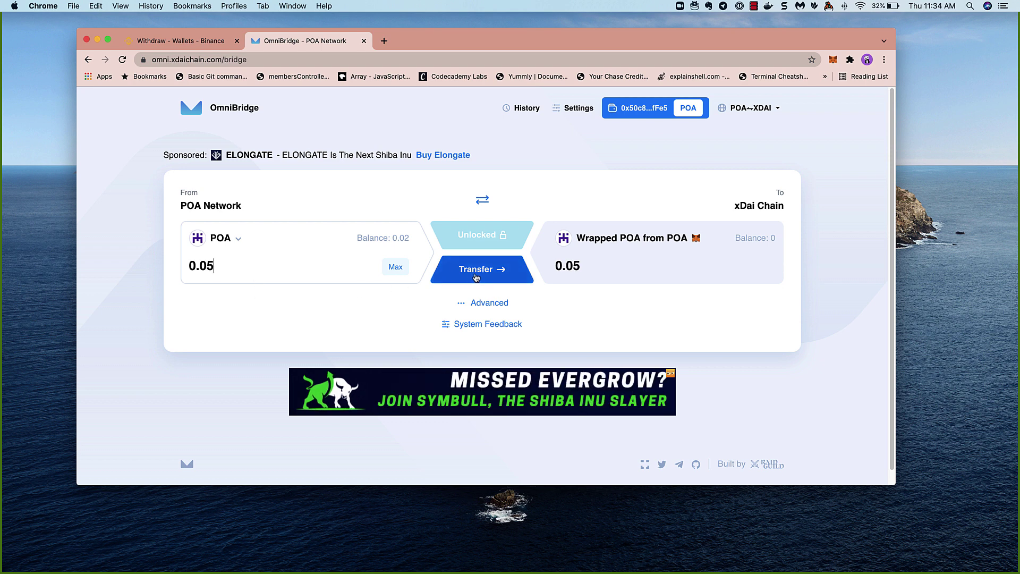
click(481, 274)
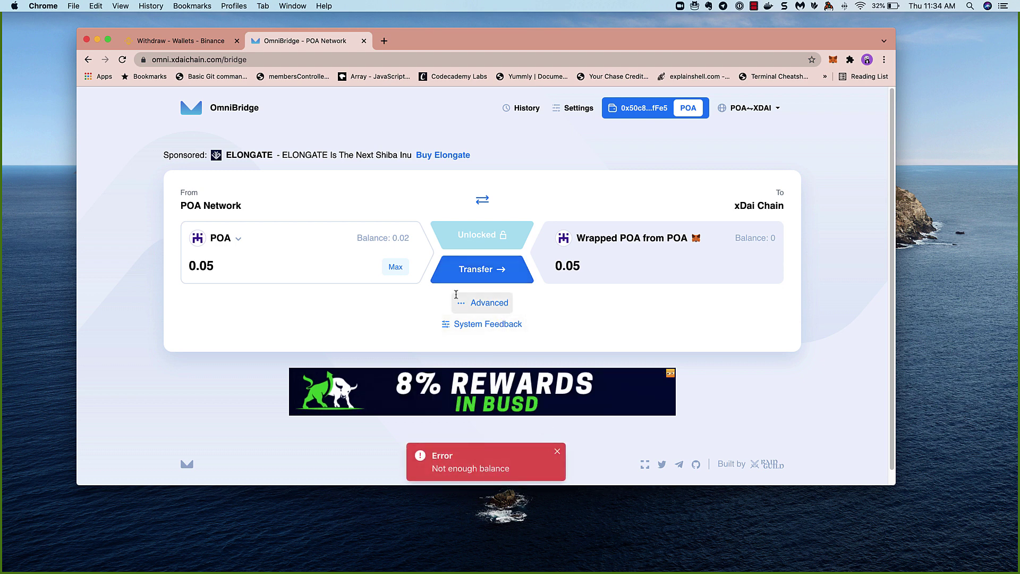
key(BackSpace)
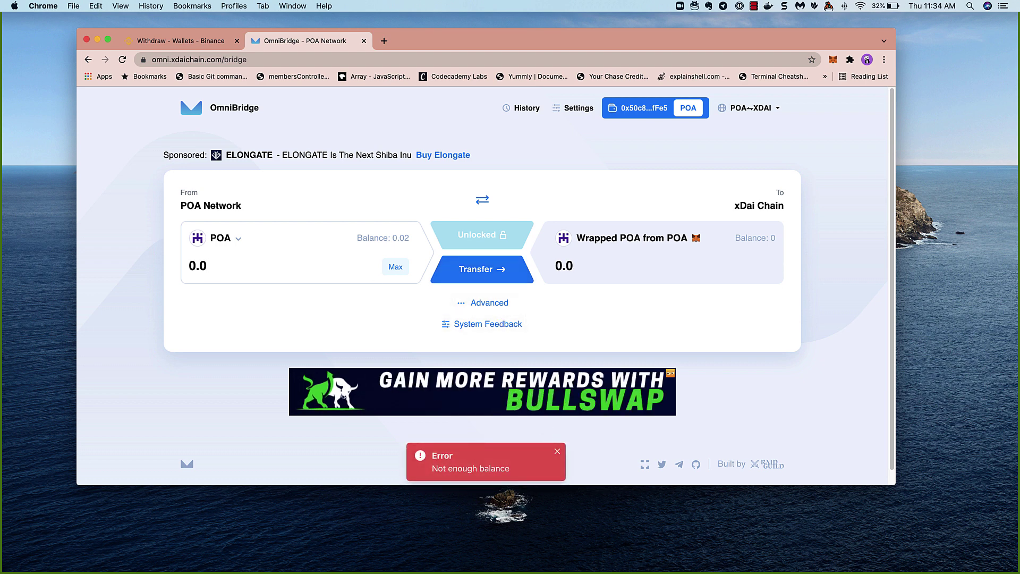
text(05)
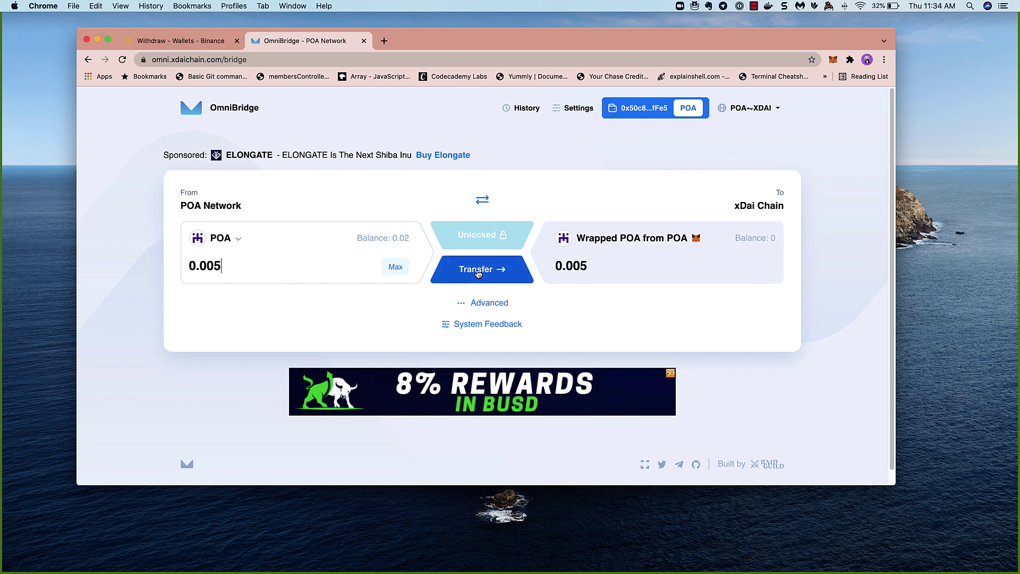
- Accept the 0.005 POA to WPOA transfer and confirm the transaction in MetaMask
click(478, 272)
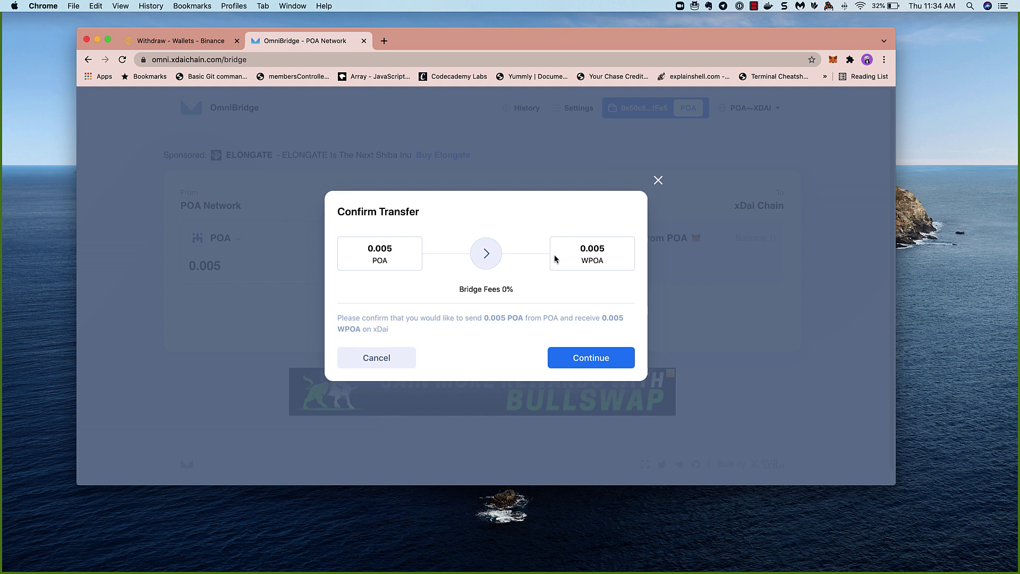
click(592, 361)
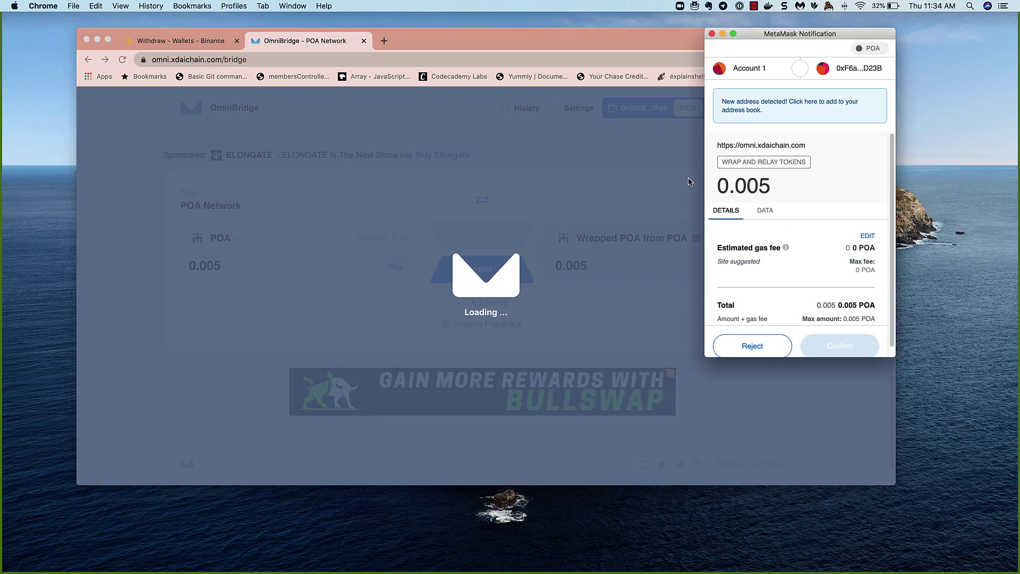
scroll(832, 198, down, 1)
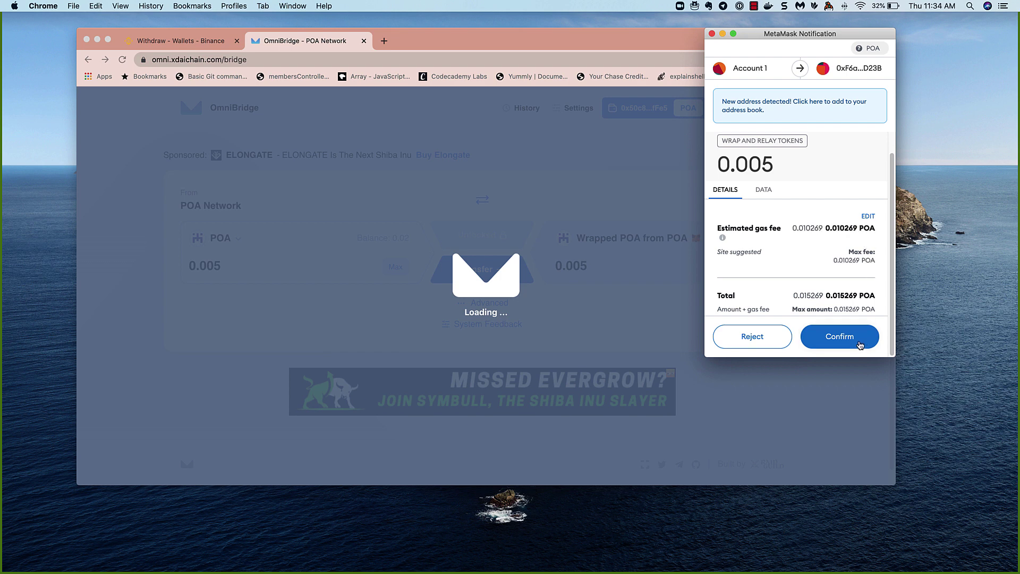
click(856, 341)
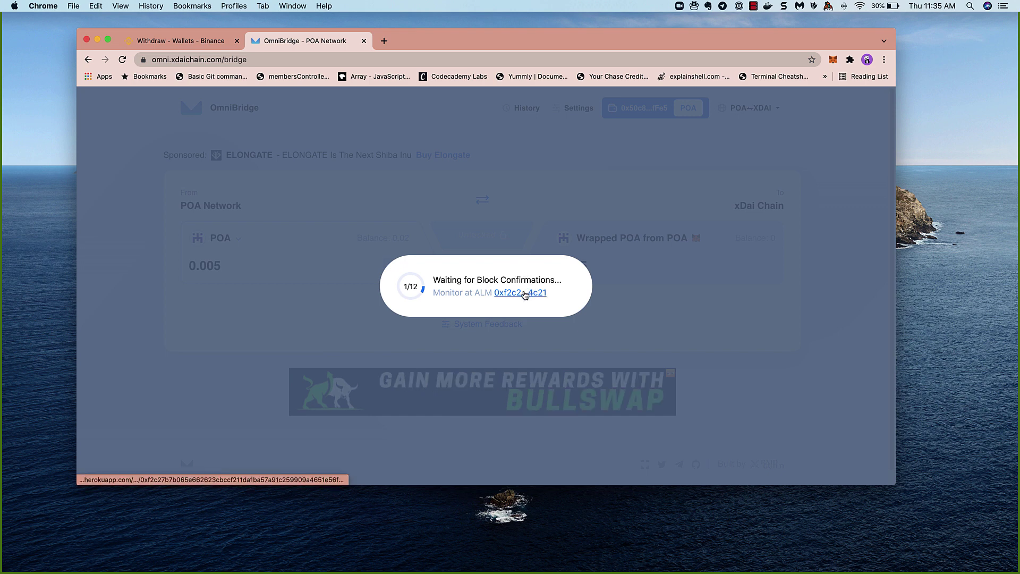
- Check the transaction on the ALM monitoring page, then return to OmniBridge showing 0.005 WPOA received
click(524, 293)
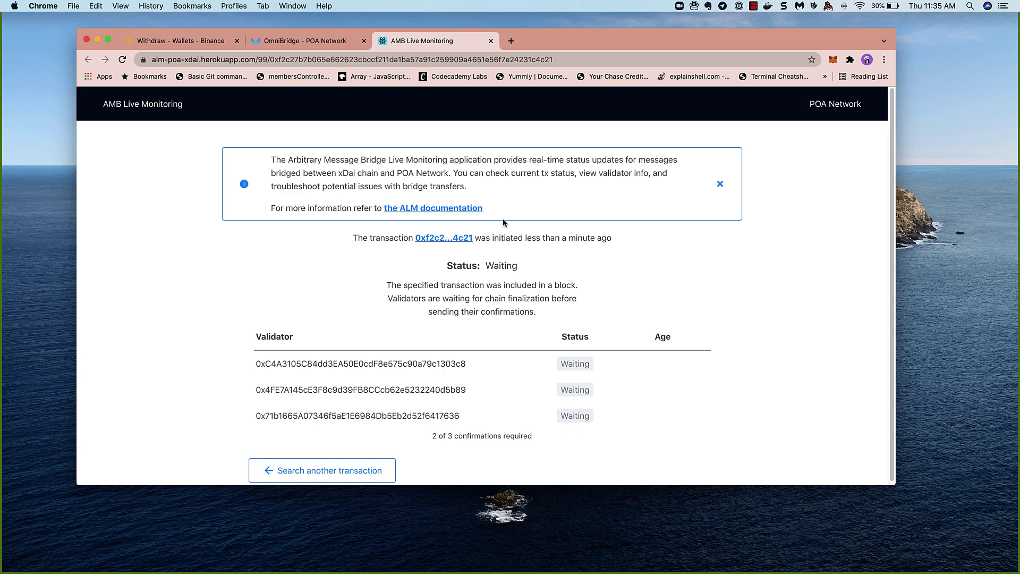
click(310, 41)
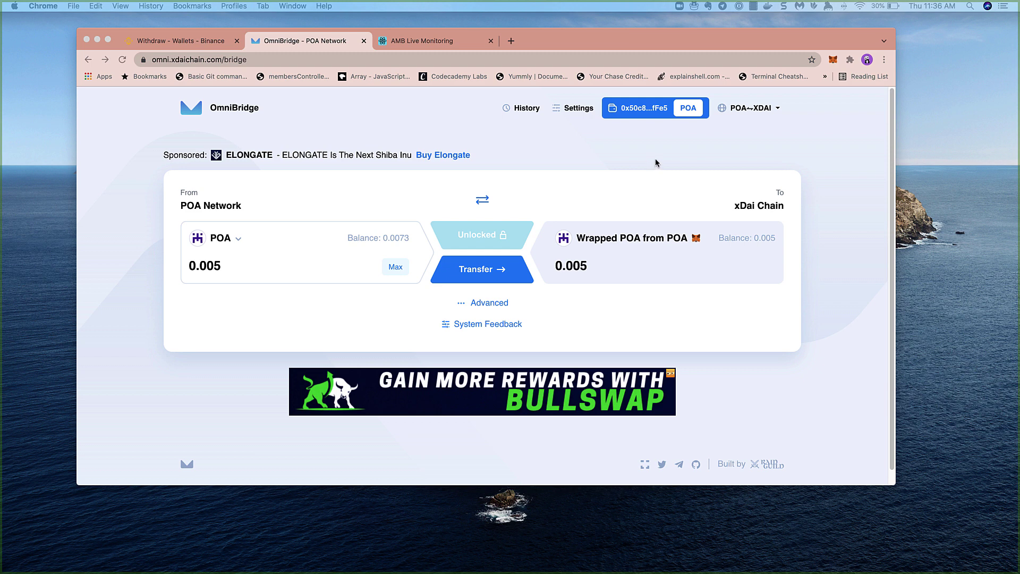
- Switch the MetaMask network to xDai Chain
click(833, 60)
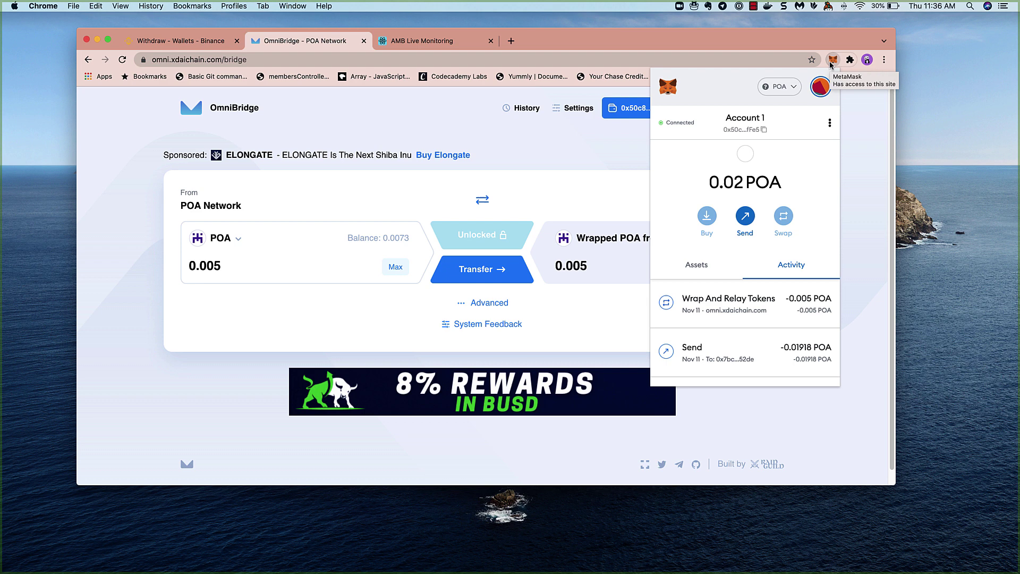
click(793, 90)
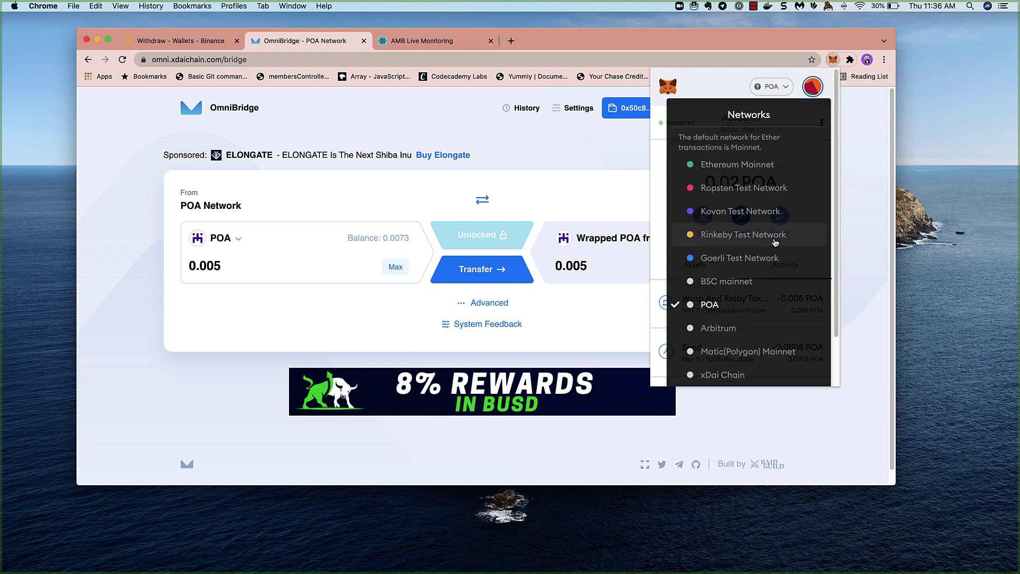
scroll(776, 271, down, 2)
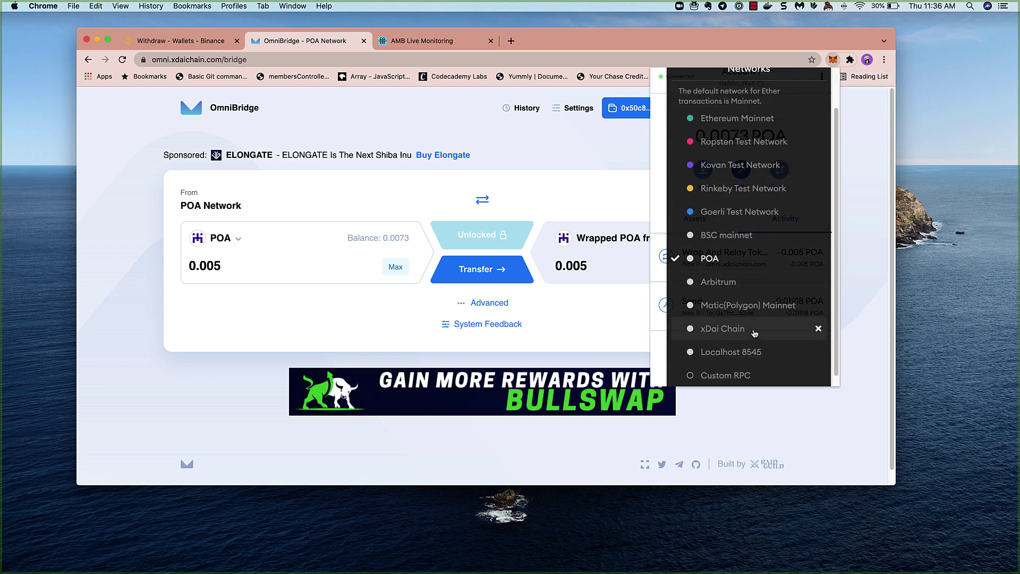
click(755, 329)
- Replace the ALM monitoring page with chainlist.org in that tab
click(428, 43)
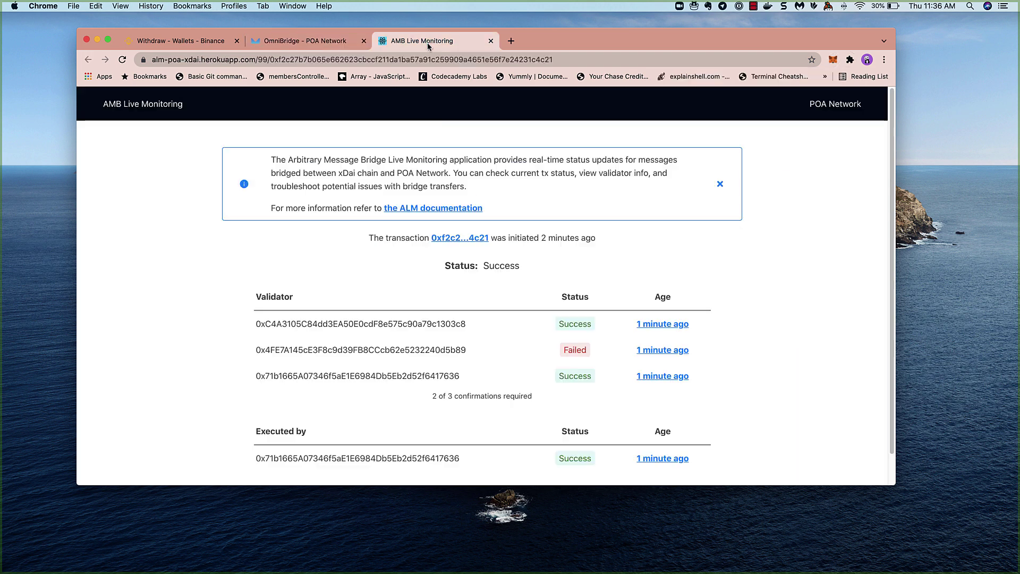
click(422, 60)
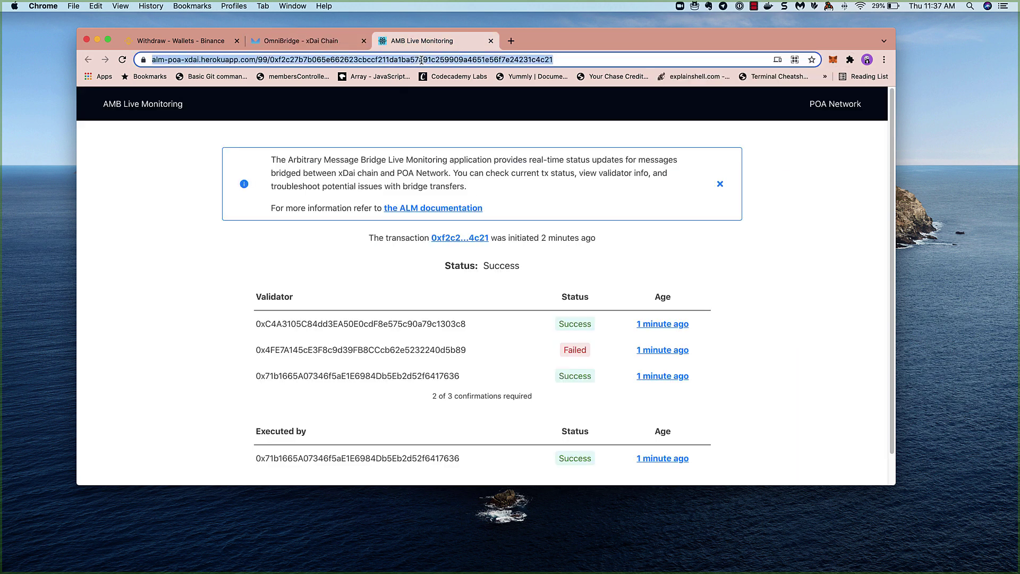
text(chai)
key(Return)
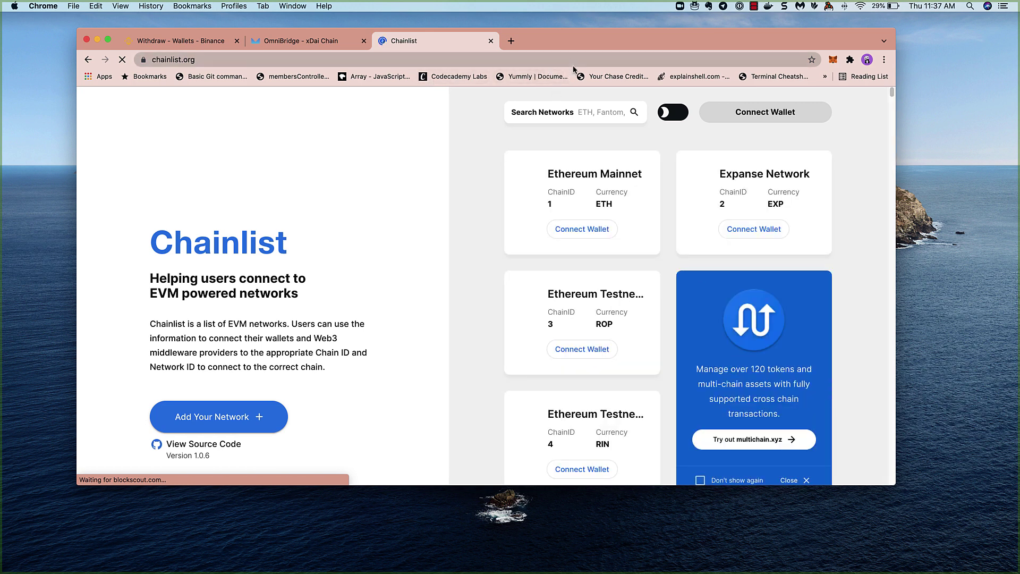
- Search Chainlist for 'xdai' and add xDAI Chain to MetaMask
click(596, 114)
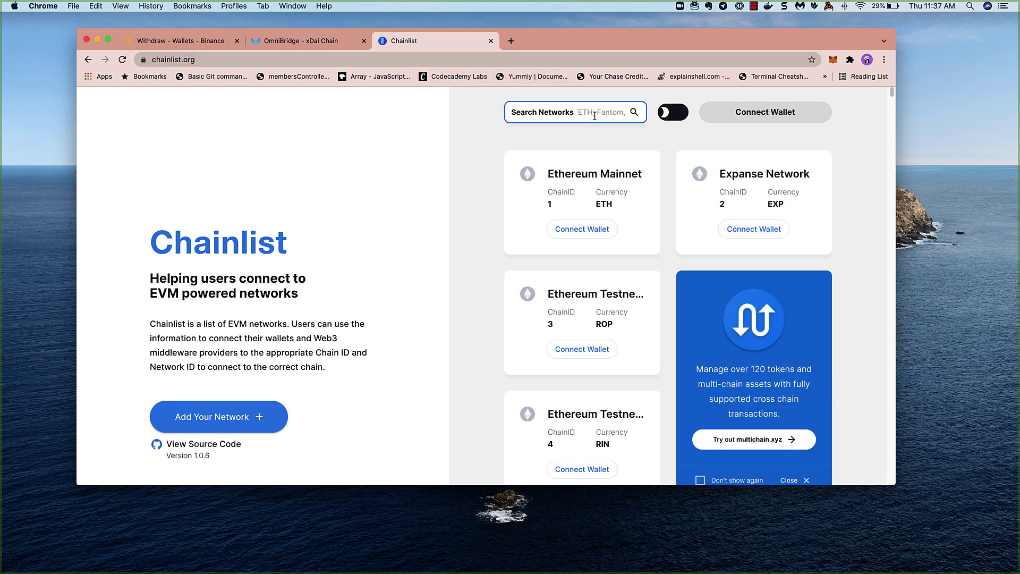
text(xdai)
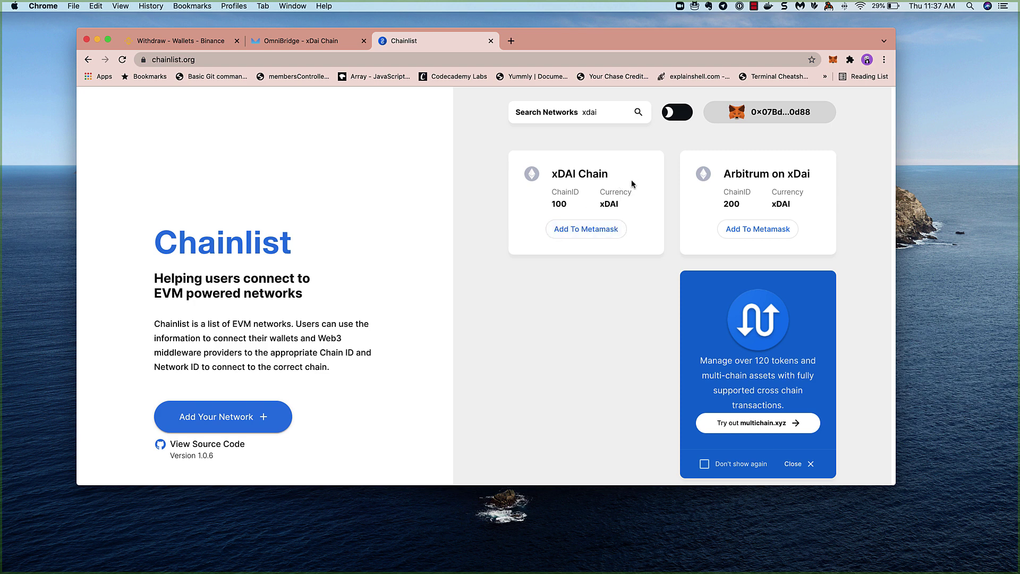
click(596, 235)
- Start importing a custom token from MetaMask's Assets list, then open a fresh browser tab
click(833, 60)
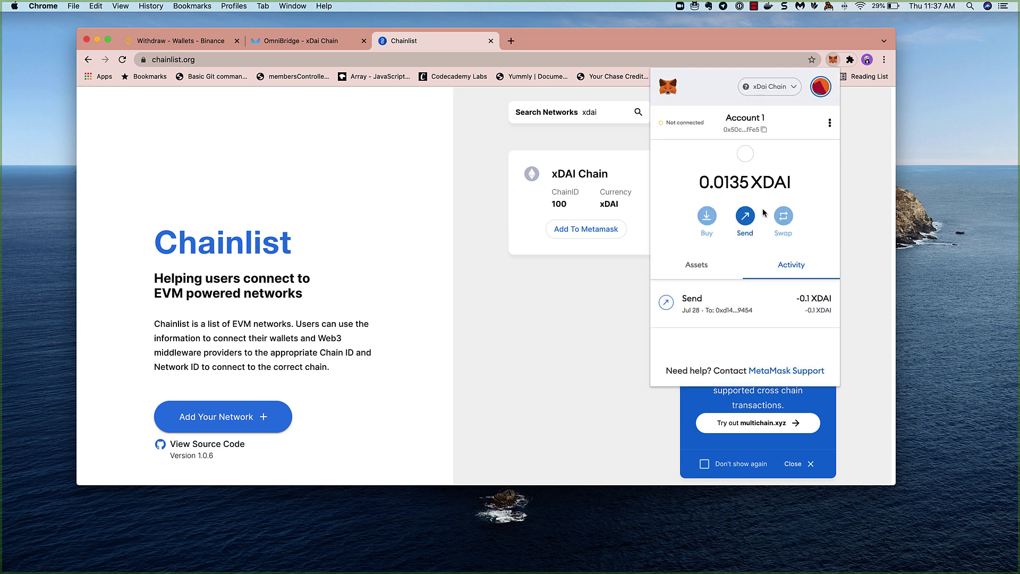
click(707, 269)
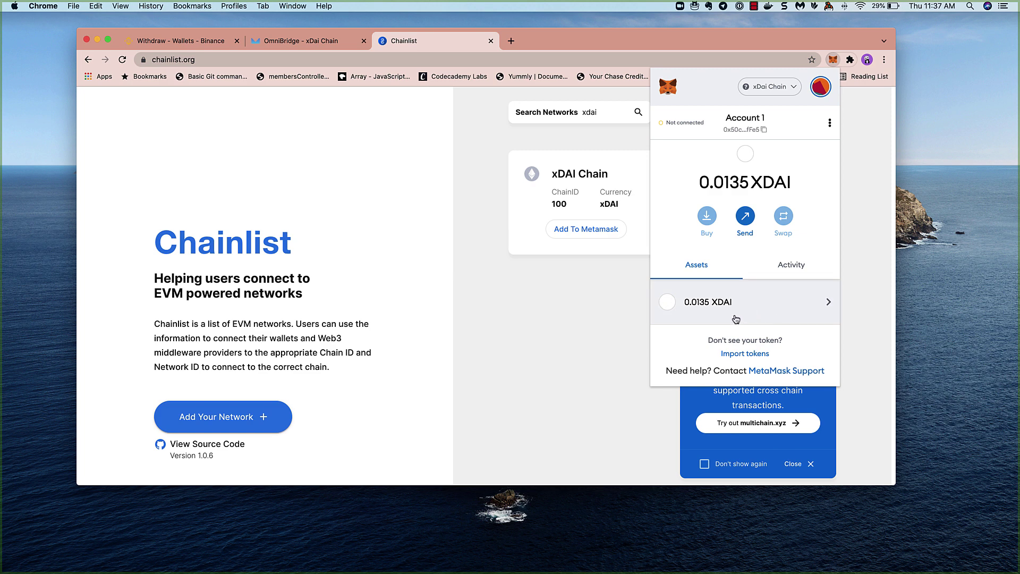
click(746, 354)
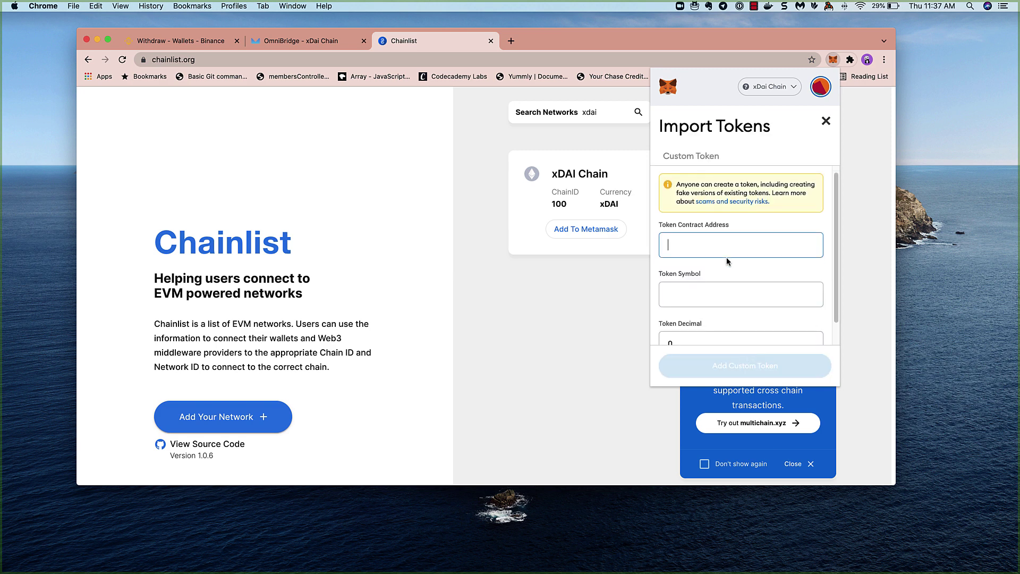
click(511, 41)
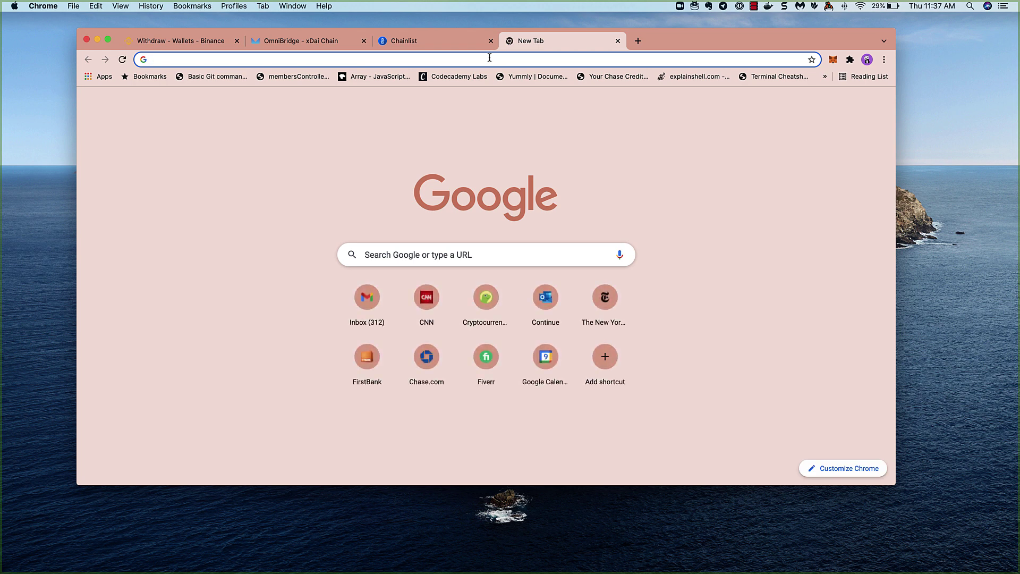
- Go to blockscout.com, search 'WPO' and open the Wrapped POA from POA (WPOA) token page
text(blo)
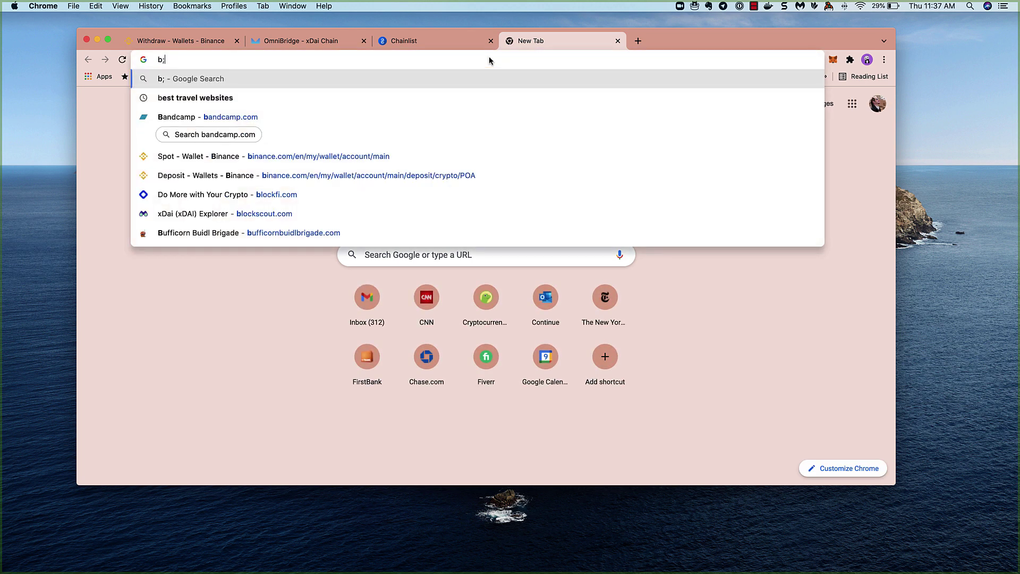
text(ck)
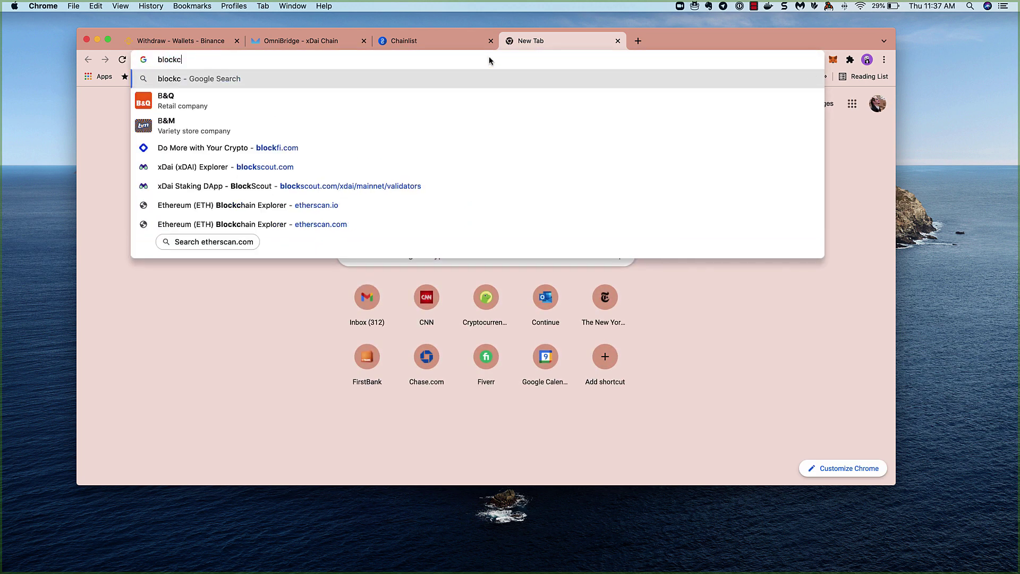
text(scout.com)
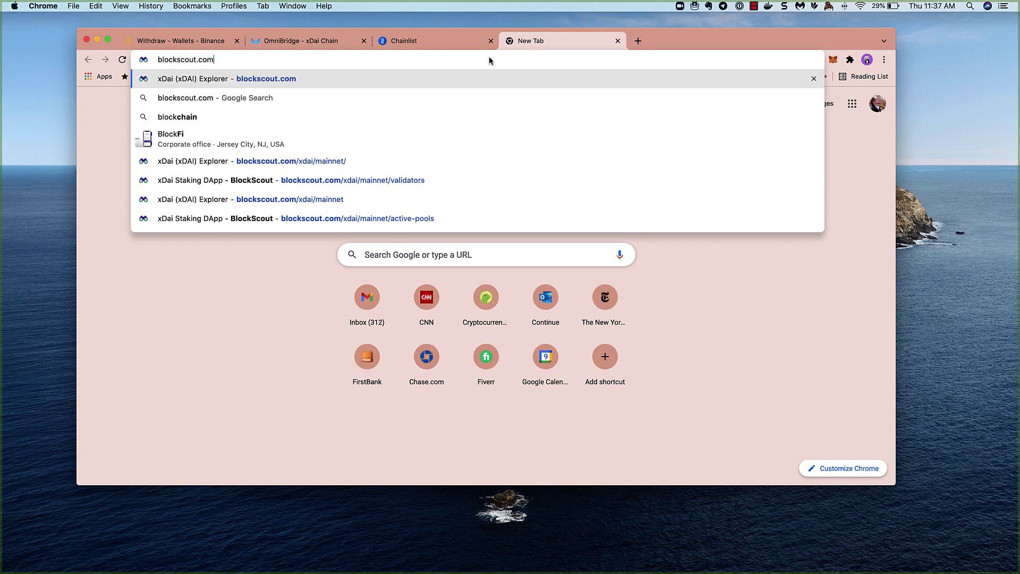
key(Return)
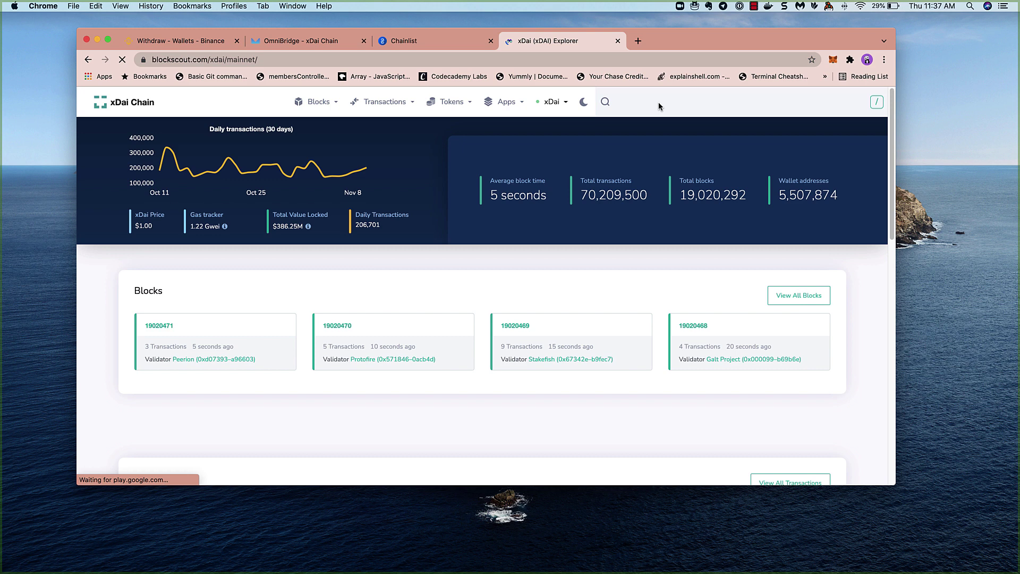
click(675, 101)
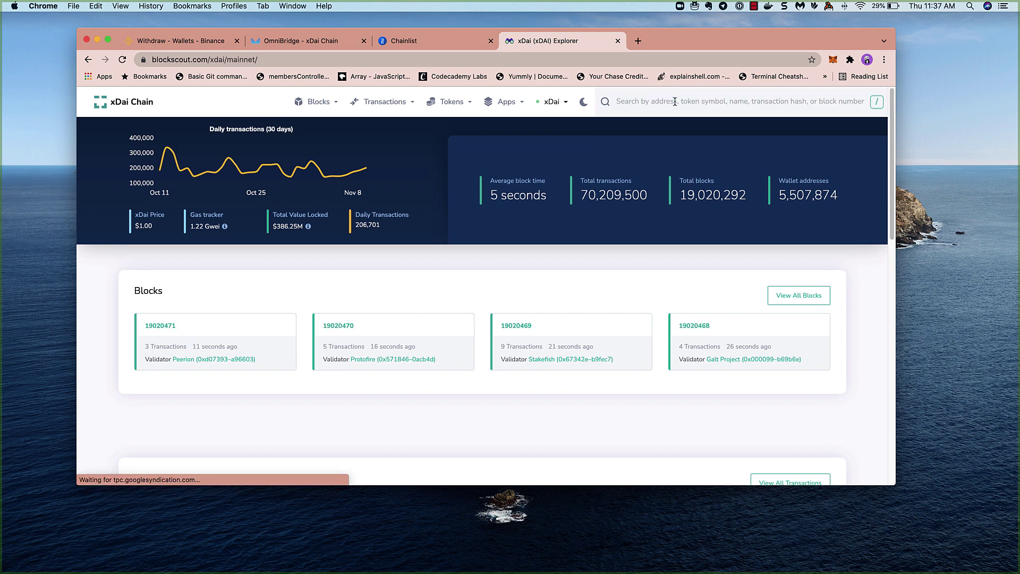
text(WPOA)
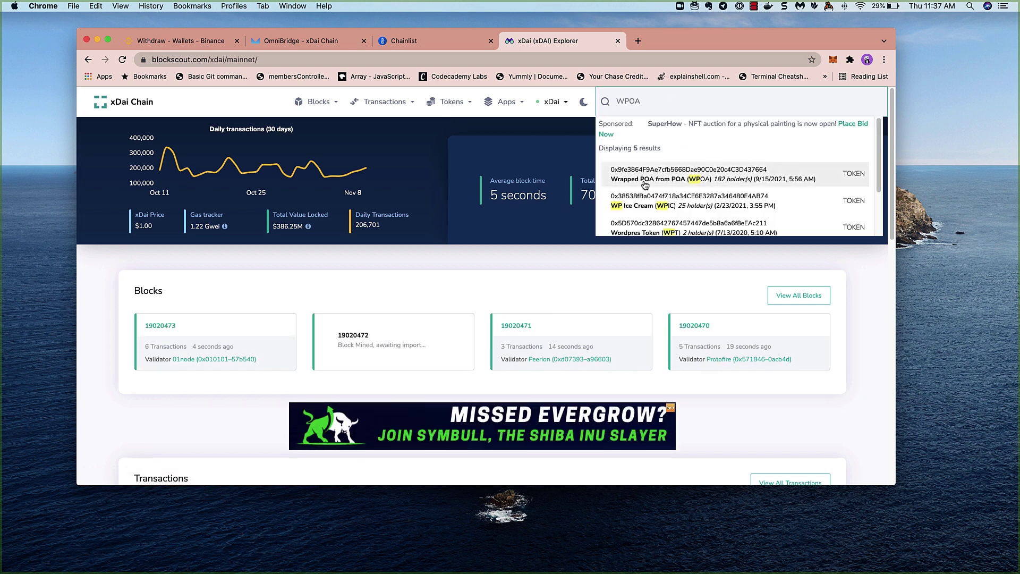
click(649, 181)
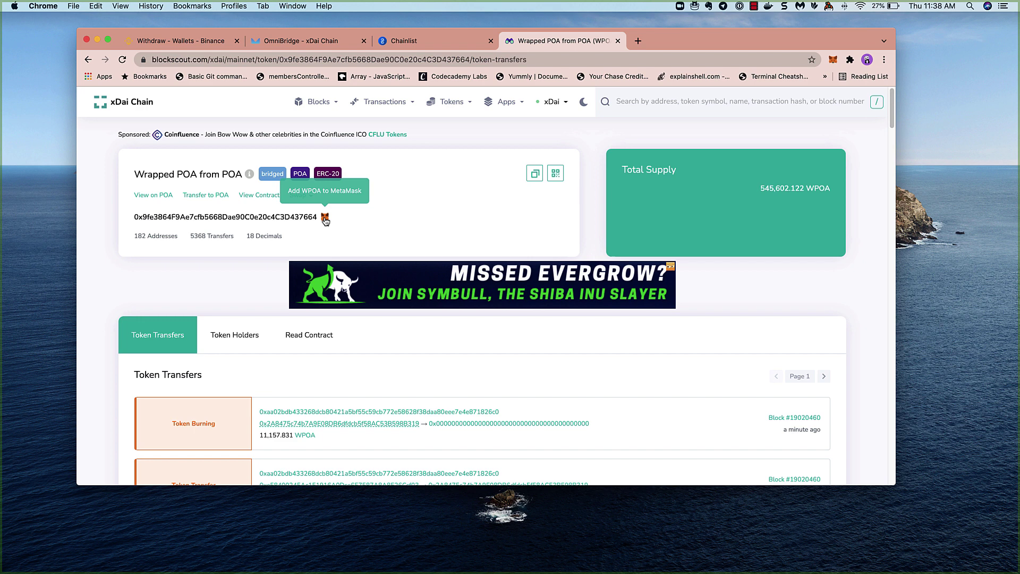
- Add WPOA to MetaMask from Blockscout and confirm the wallet lists 0.005 WPOA and 0.0135 XDAI
click(325, 218)
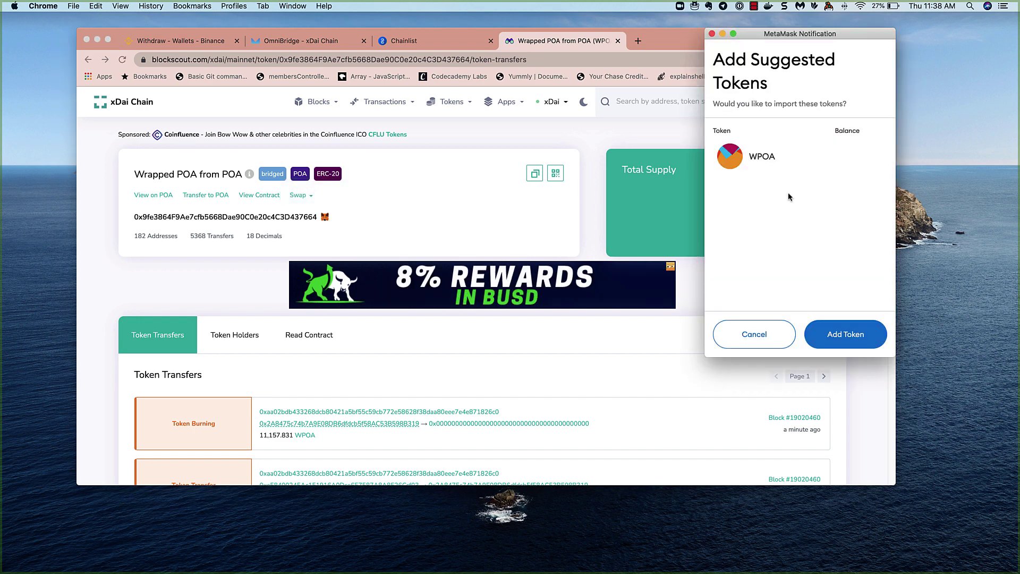
click(848, 337)
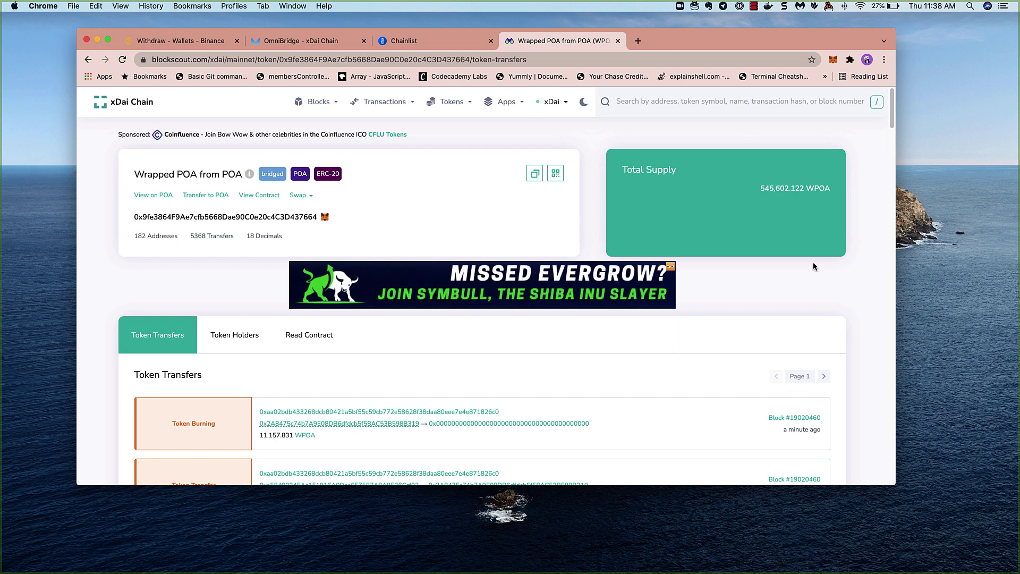
click(832, 60)
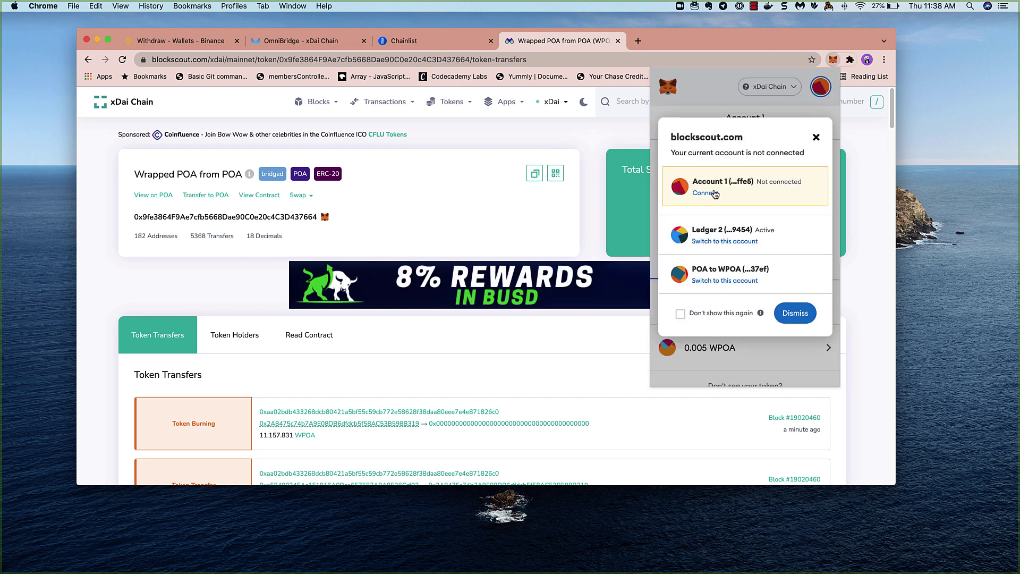
click(816, 138)
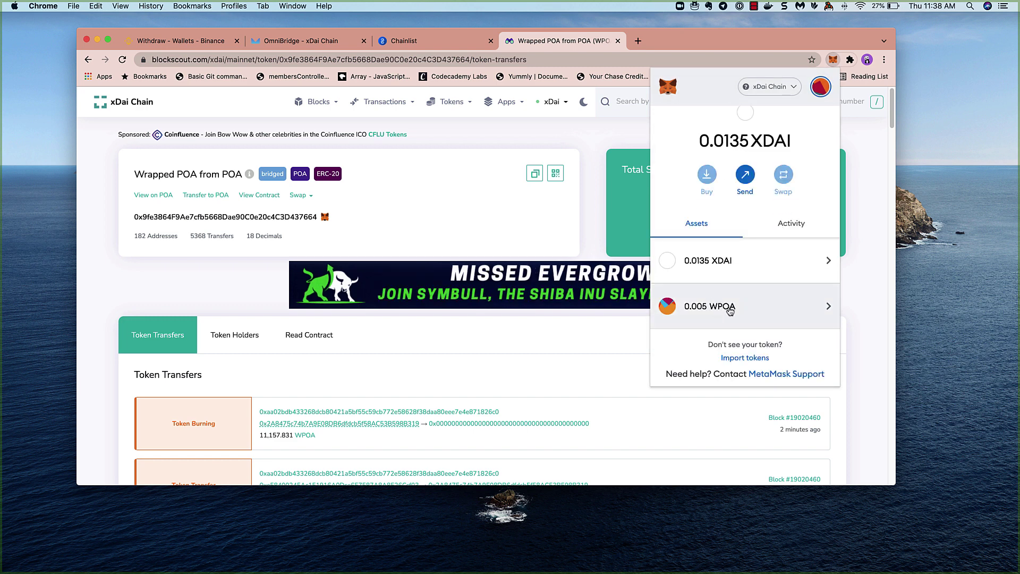
click(521, 137)
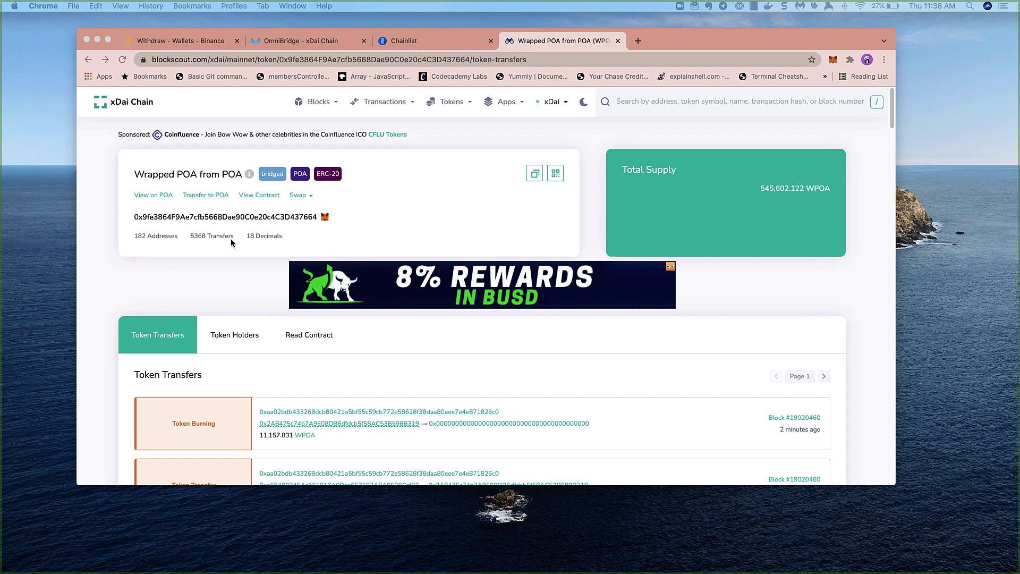
- Load poa-to-stake.poa.network in a new tab and disconnect the previously linked wallet
click(639, 41)
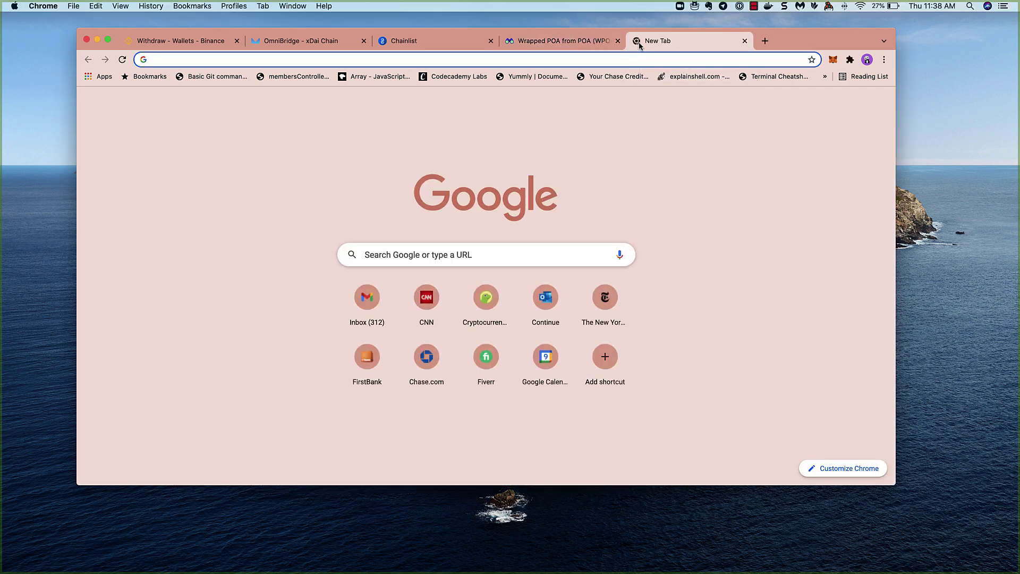
text(https://poa-to-stake.poa.network/)
key(Return)
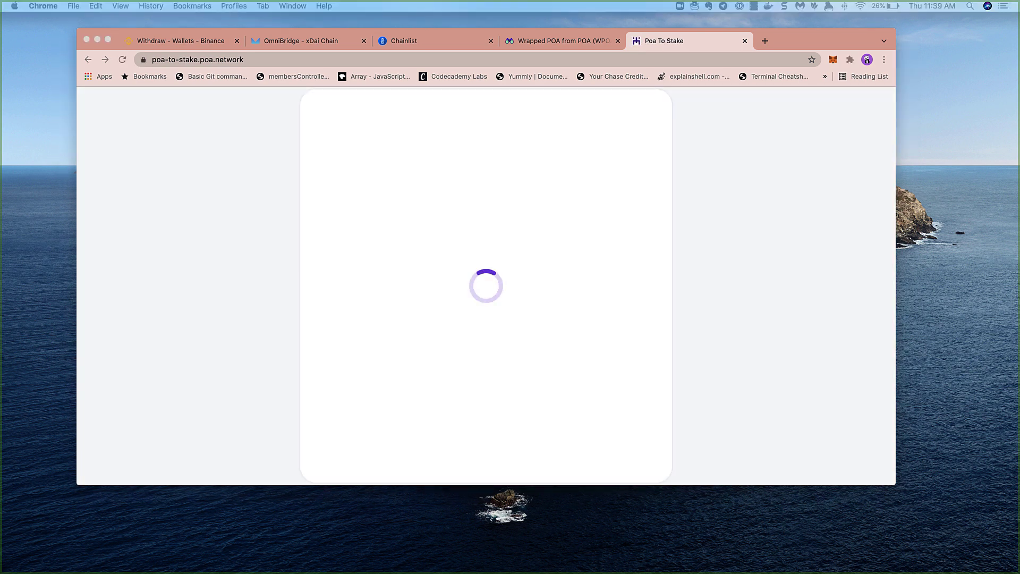
click(645, 100)
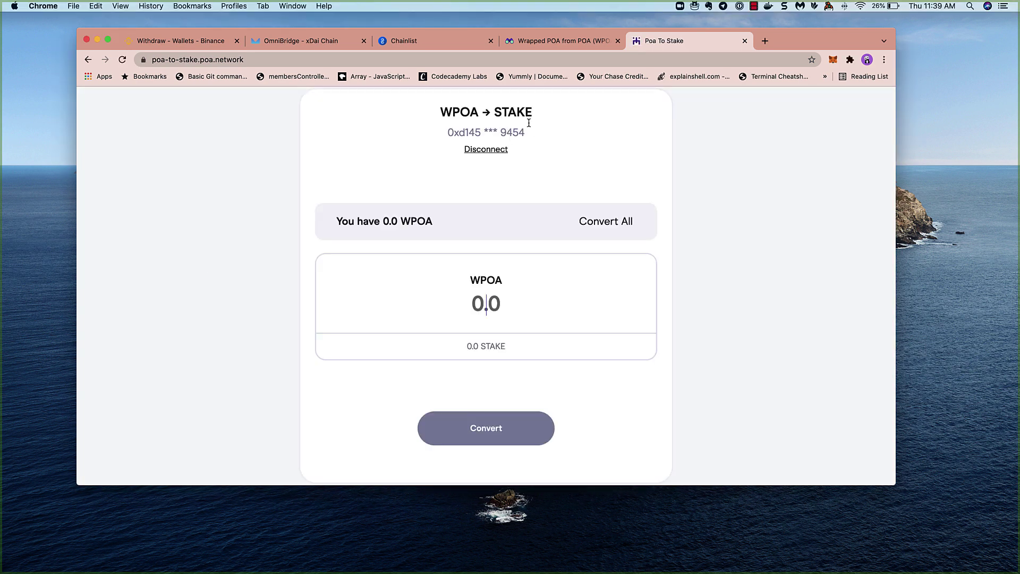
click(484, 153)
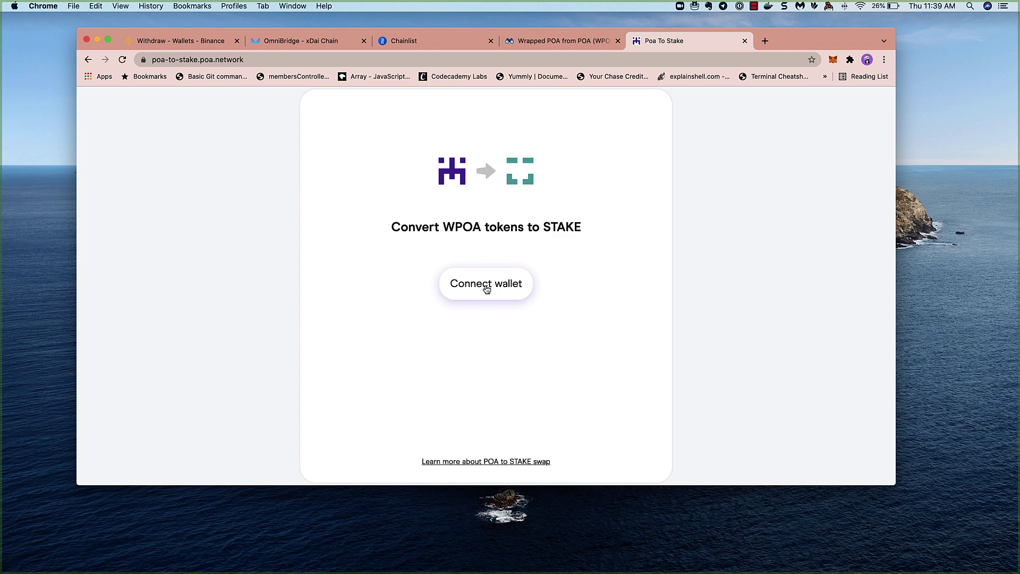
- Connect MetaMask Account 1 to POA To Stake and enter the full 0.005 WPOA balance
click(487, 289)
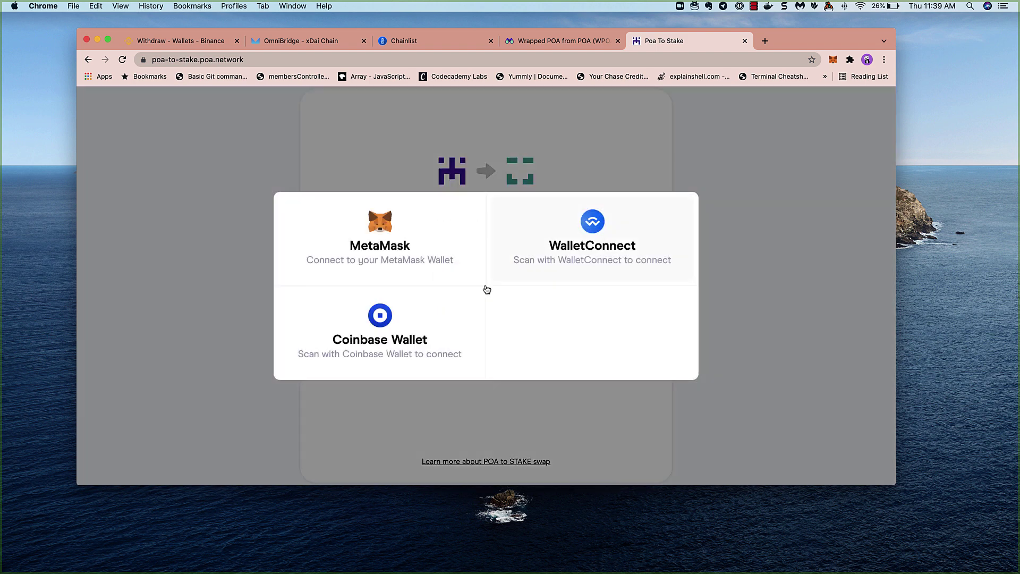
click(405, 245)
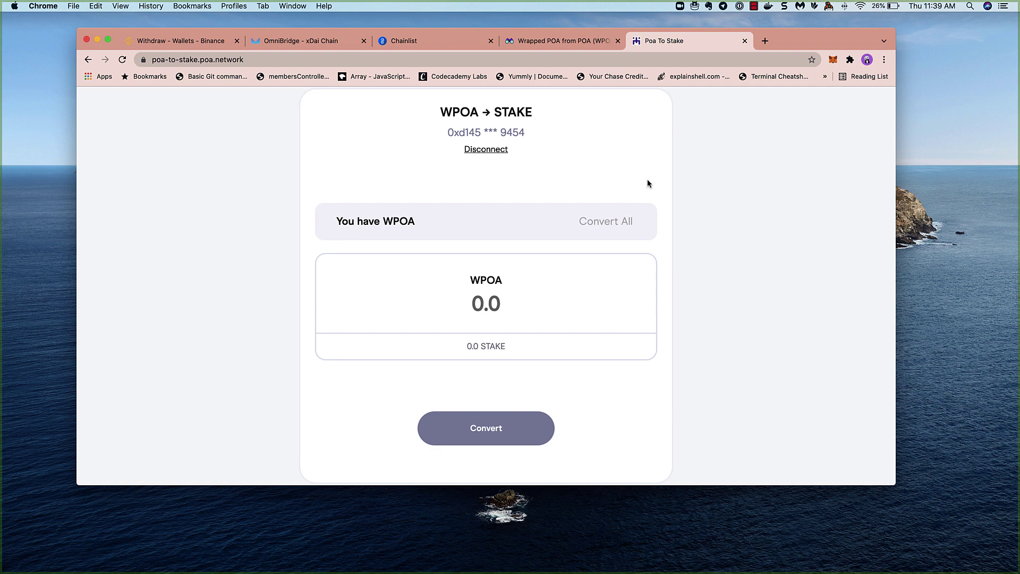
click(834, 60)
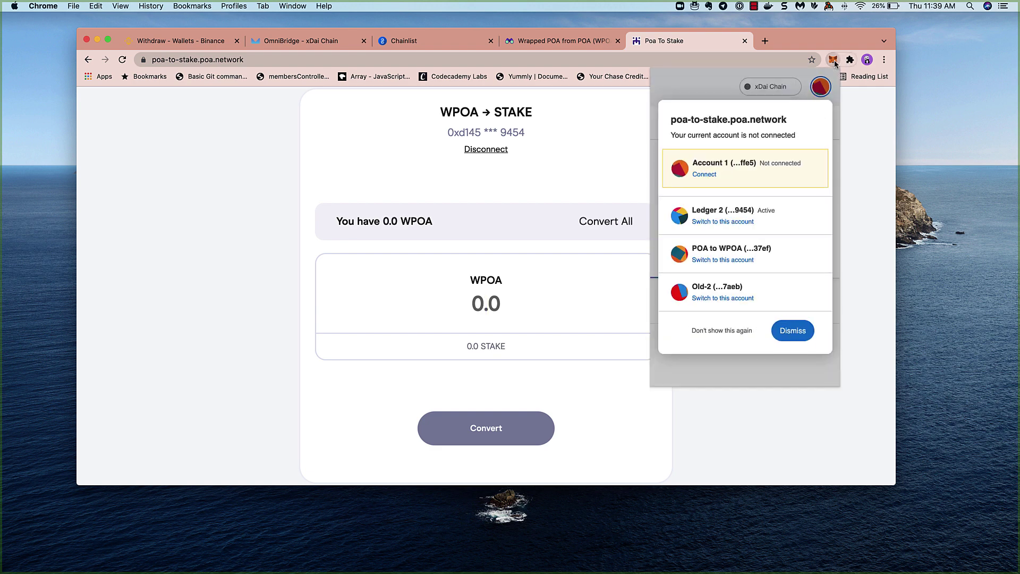
click(701, 175)
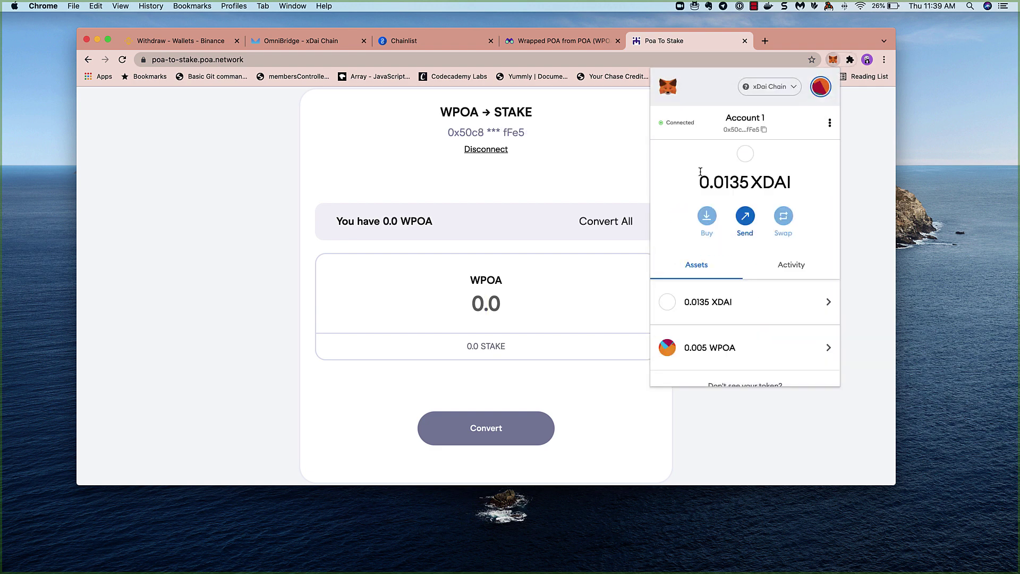
click(503, 168)
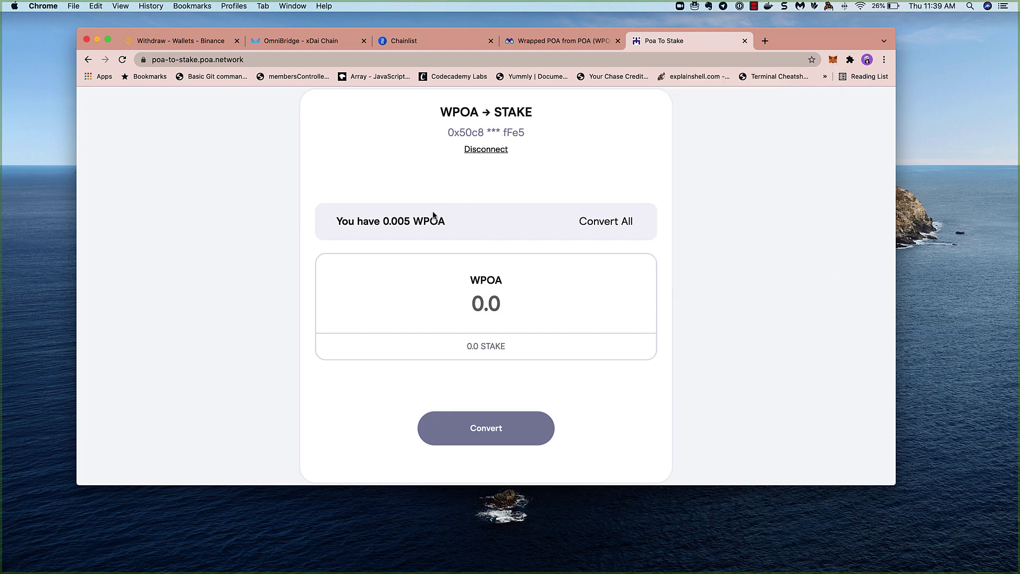
click(621, 226)
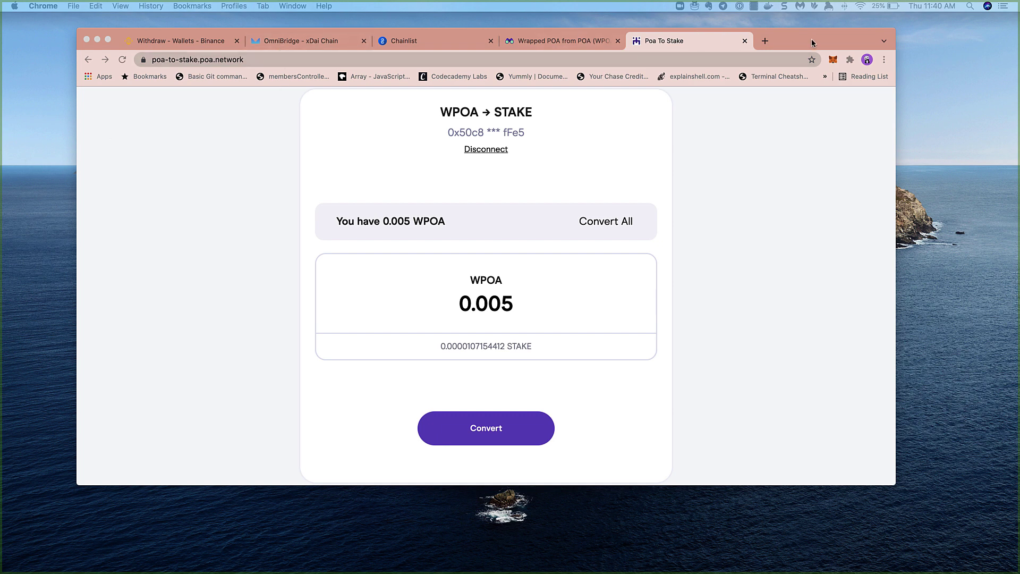
click(765, 41)
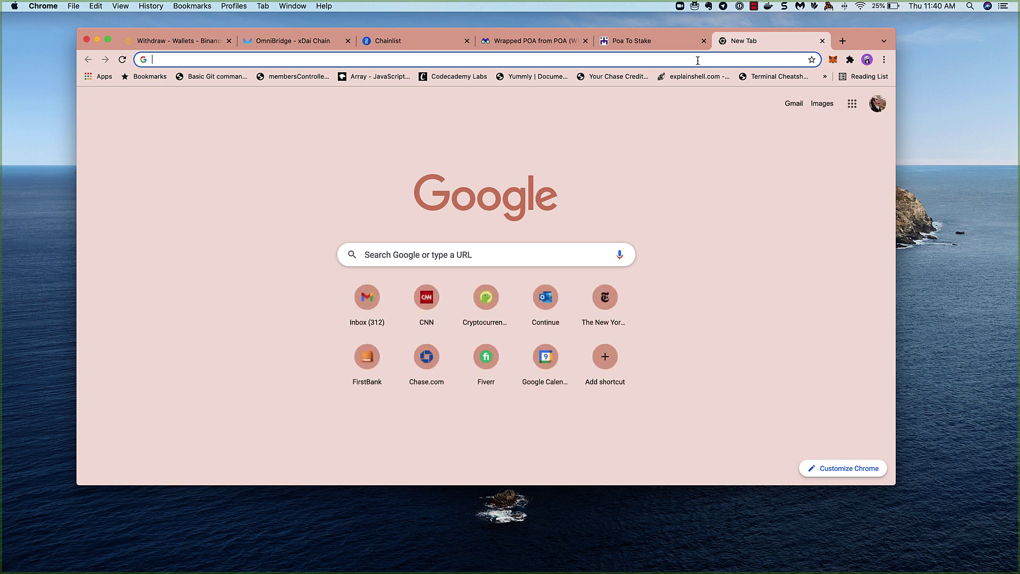
- Load the Gimlu Community Faucet and choose xDai Chain as its network
text(https://xdai-app.herokuapp.com/faucet)
key(Return)
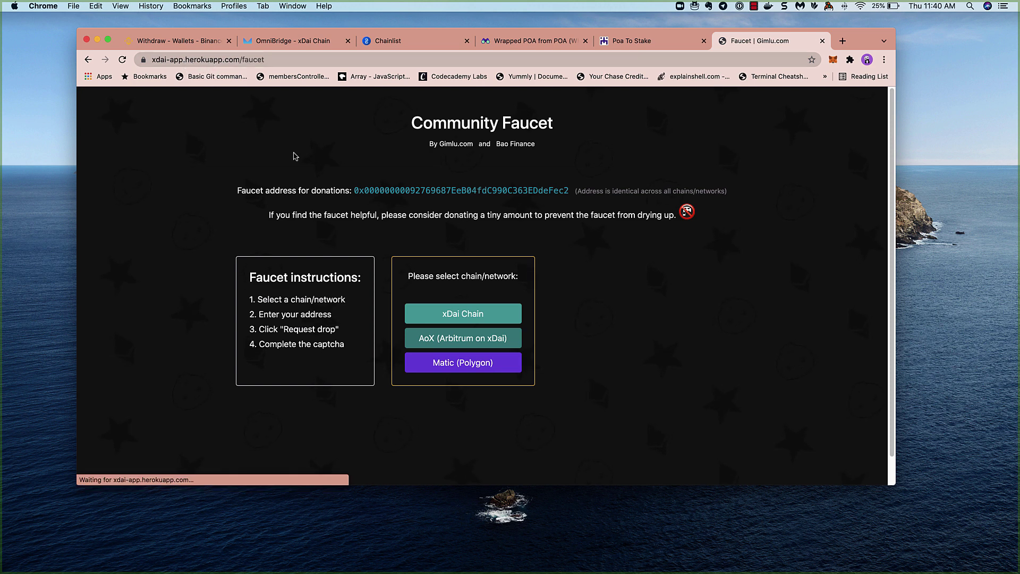
click(464, 317)
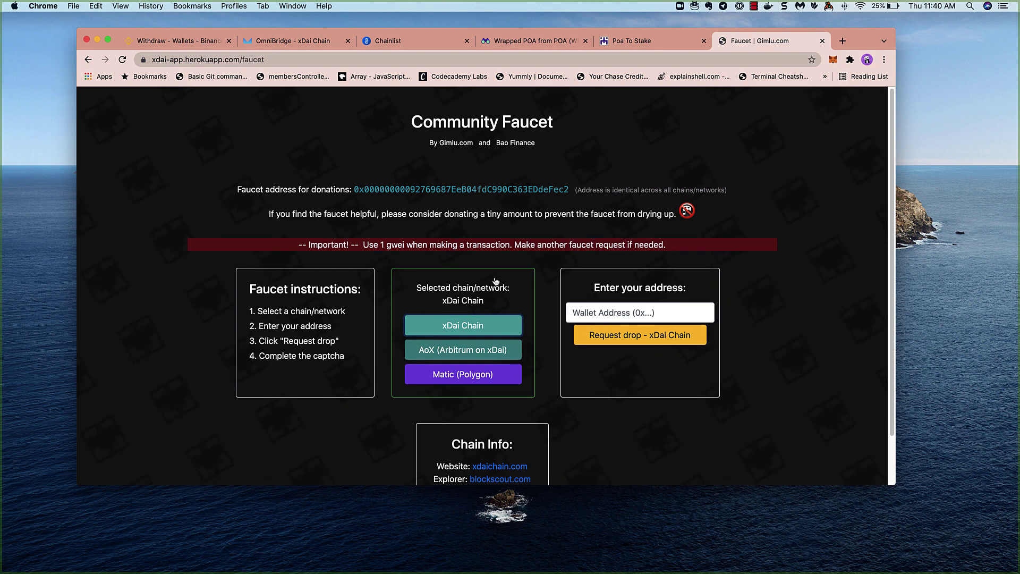
scroll(497, 282, down, 2)
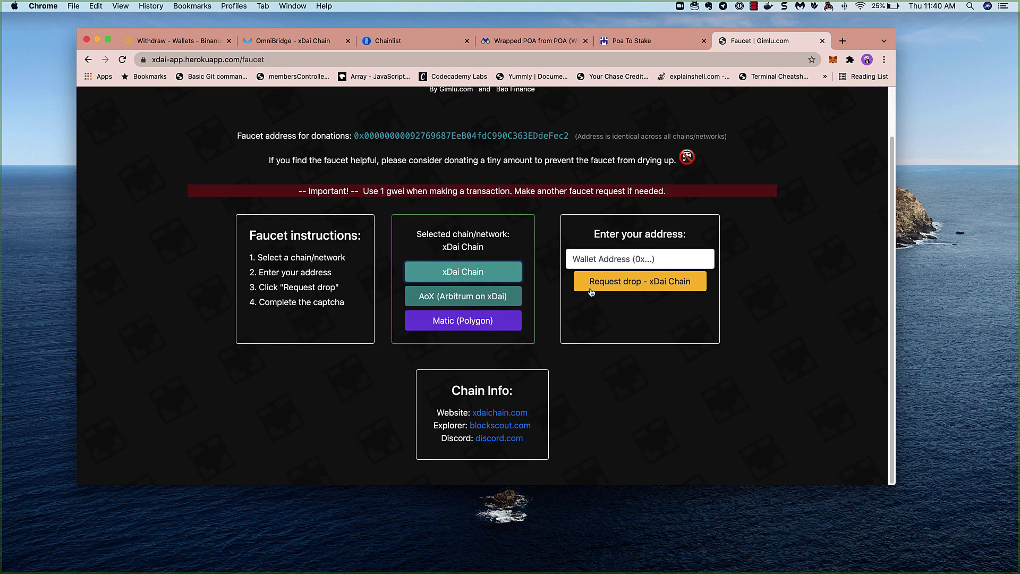
- Copy the MetaMask account address into the faucet and request an xDai drop
click(833, 60)
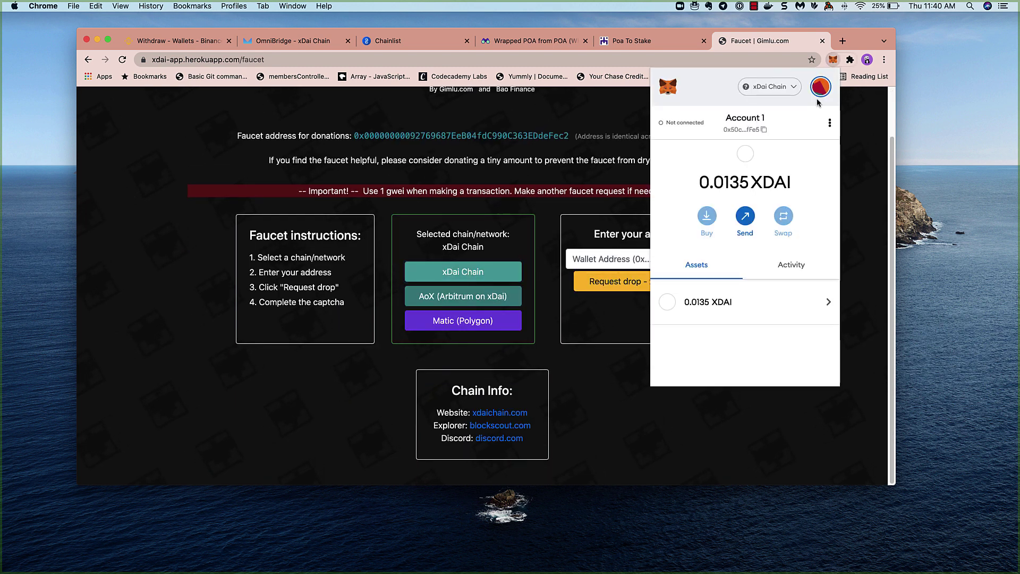
click(745, 122)
click(617, 260)
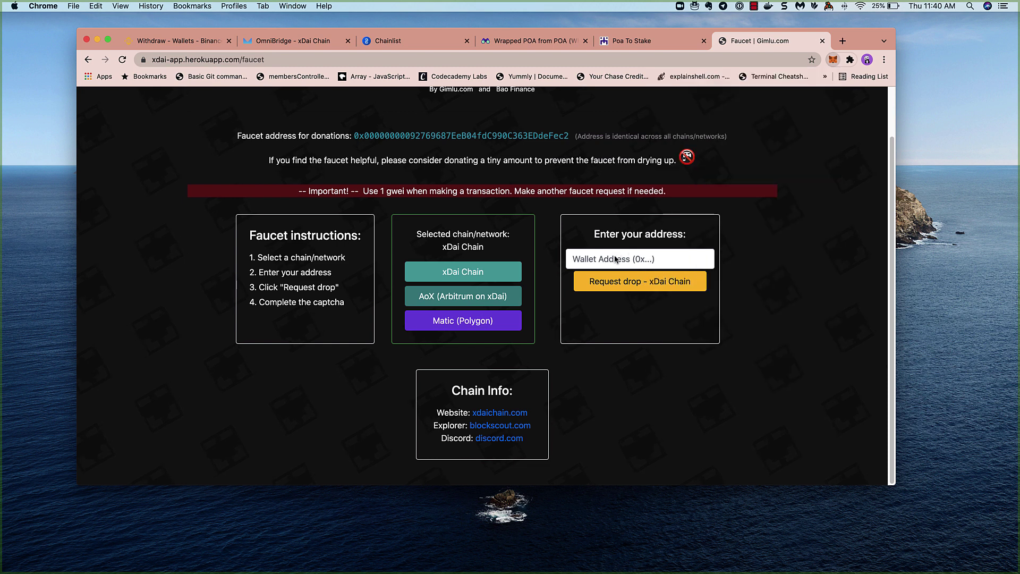
click(617, 257)
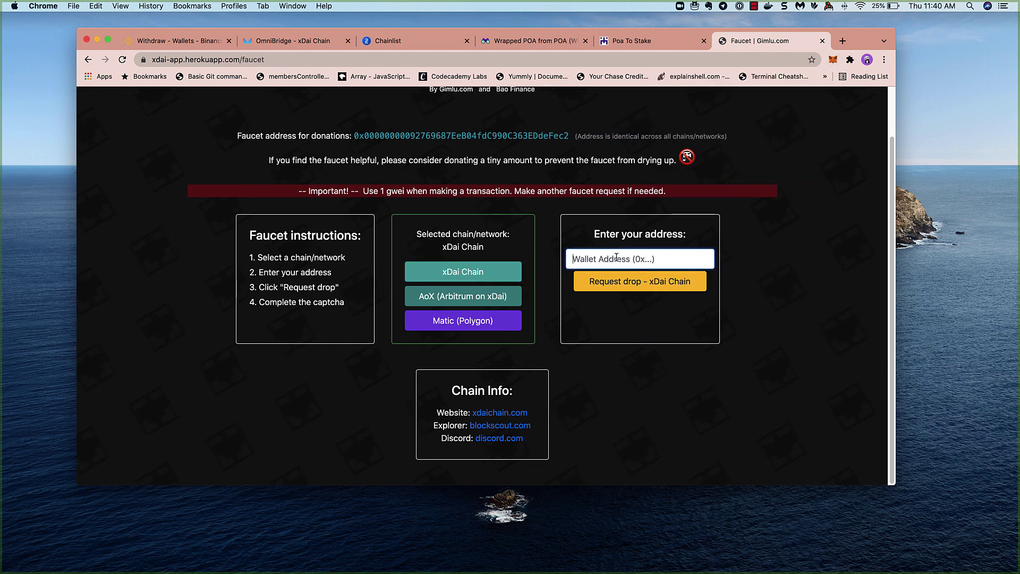
key(super+v)
click(635, 281)
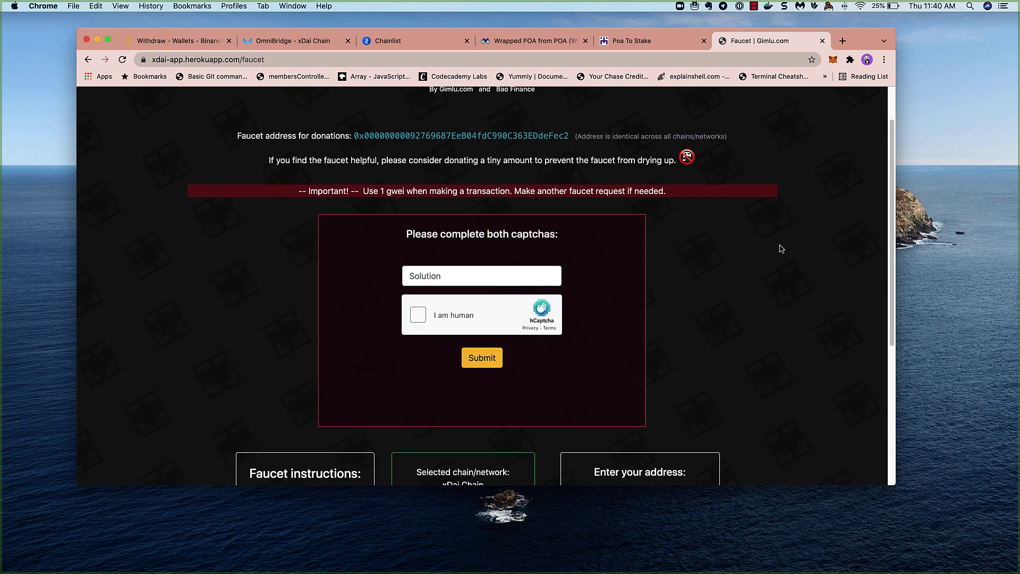
- Solve the text captcha and select the airplane images on the first challenge page
click(471, 299)
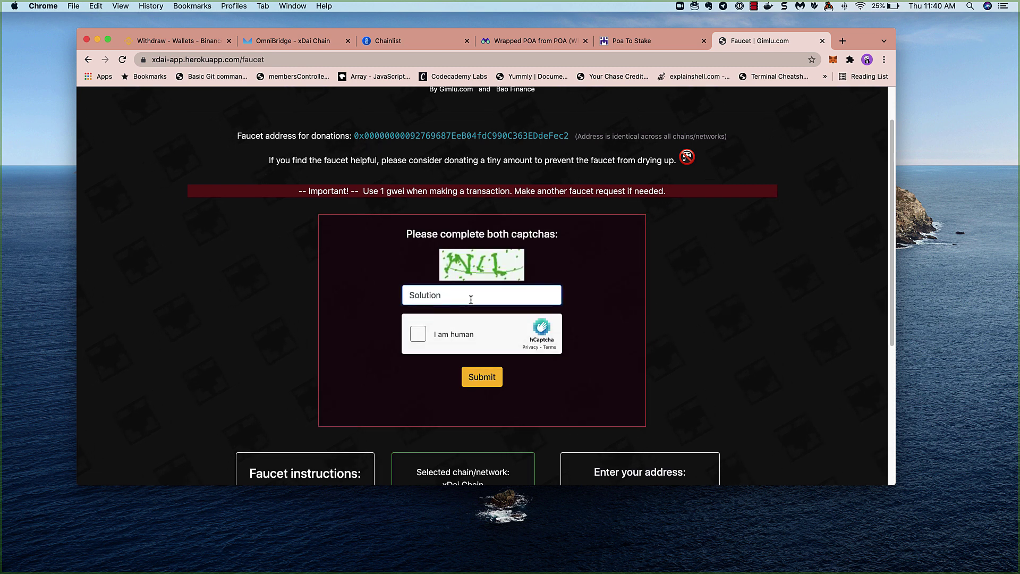
text(IVIL)
key(Return)
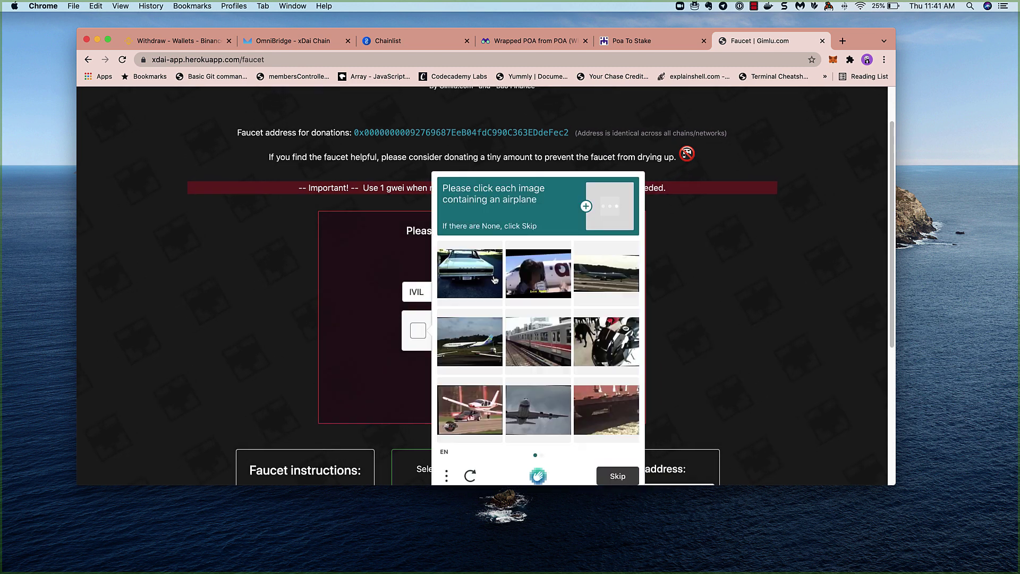
scroll(494, 319, down, 2)
click(470, 357)
click(538, 358)
click(606, 221)
click(462, 303)
click(618, 425)
- Mark the remaining airplane images, submit the challenge, and check the wallet's 0.0135 XDAI balance
click(585, 242)
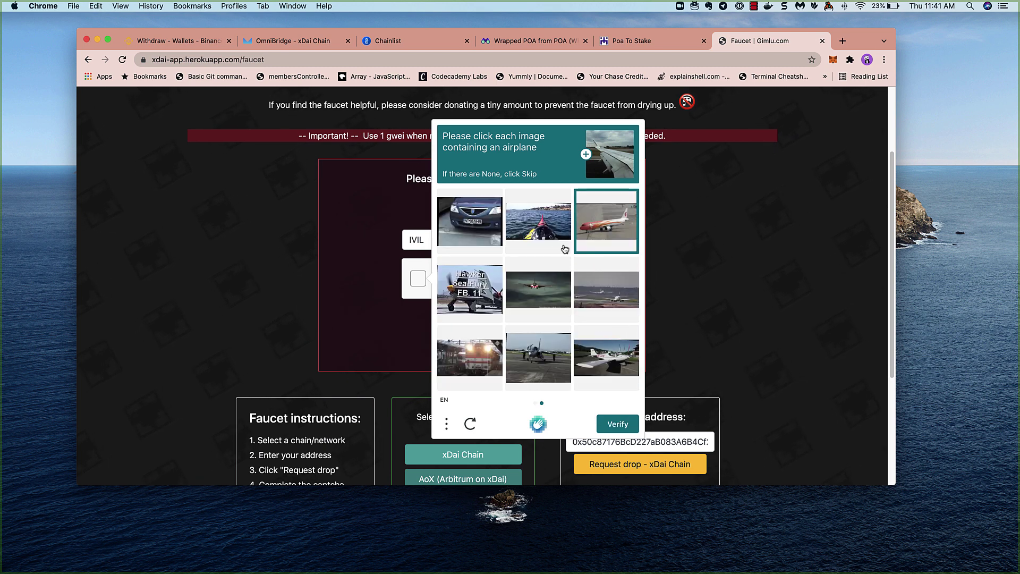
click(538, 290)
click(607, 289)
click(606, 358)
click(538, 358)
click(470, 289)
click(618, 424)
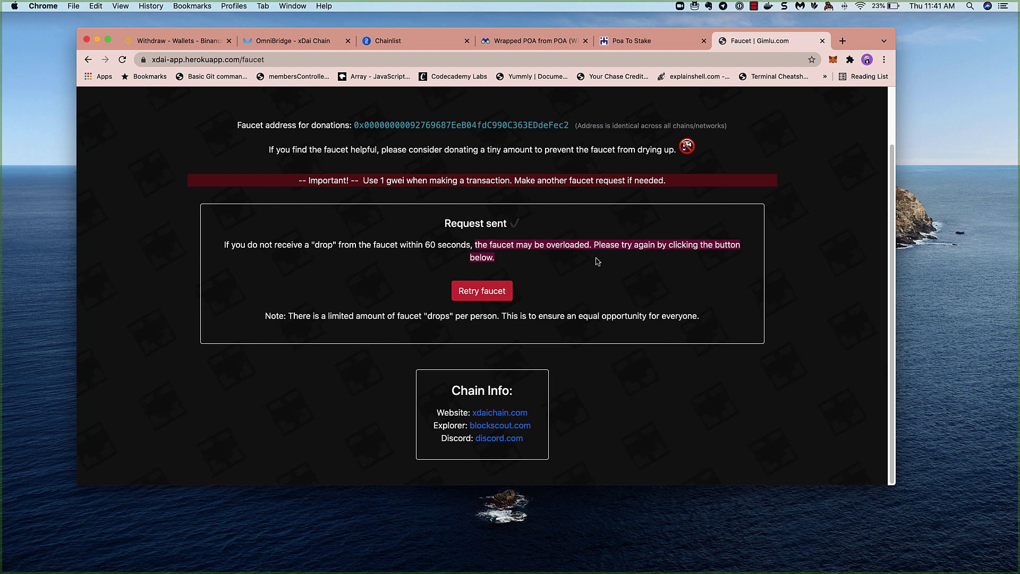
click(832, 60)
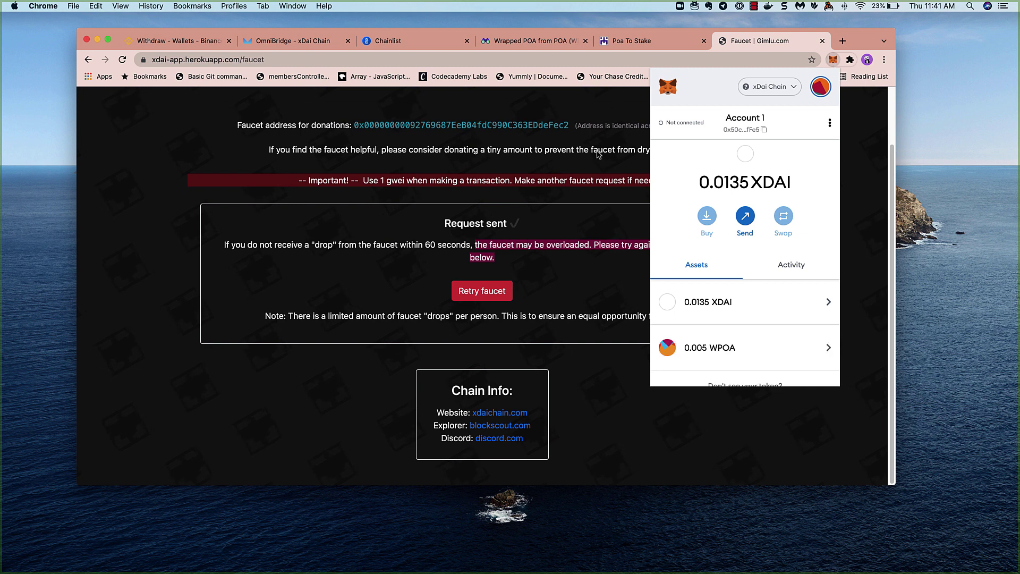
click(673, 42)
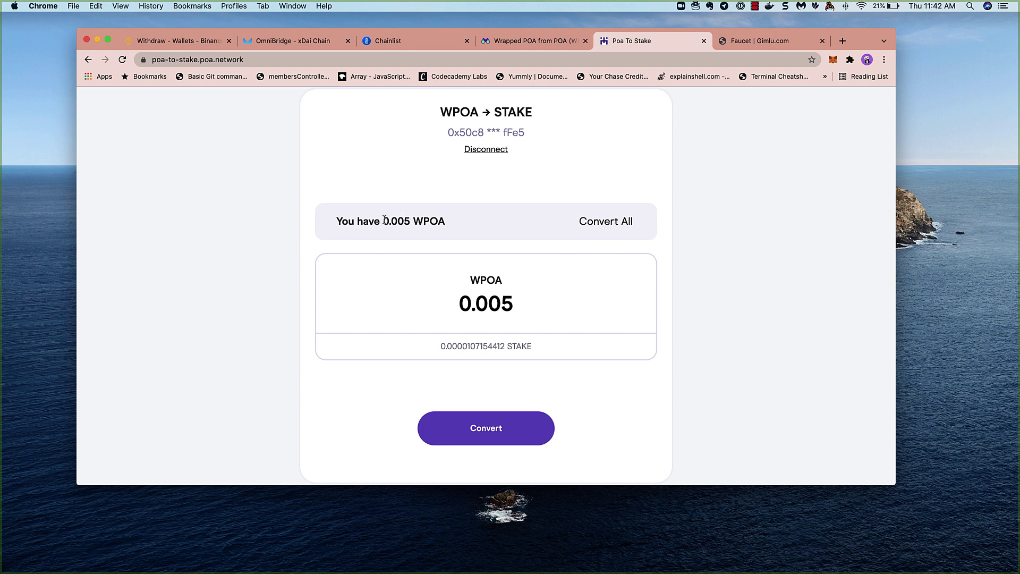
- Convert 0.005 WPOA to STAKE, approving WPOA spending and confirming the transaction in MetaMask
click(500, 432)
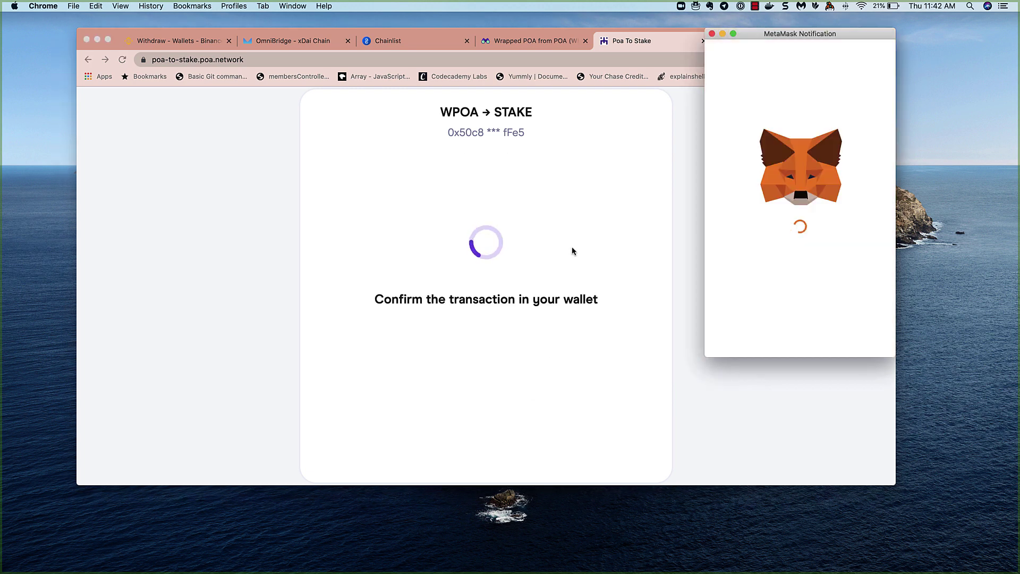
scroll(804, 251, down, 1)
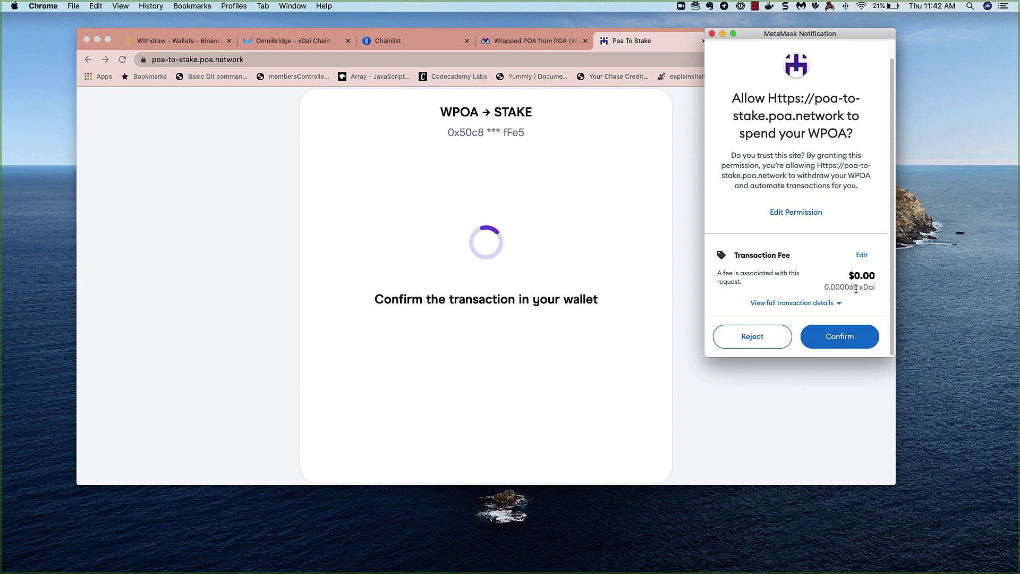
click(850, 341)
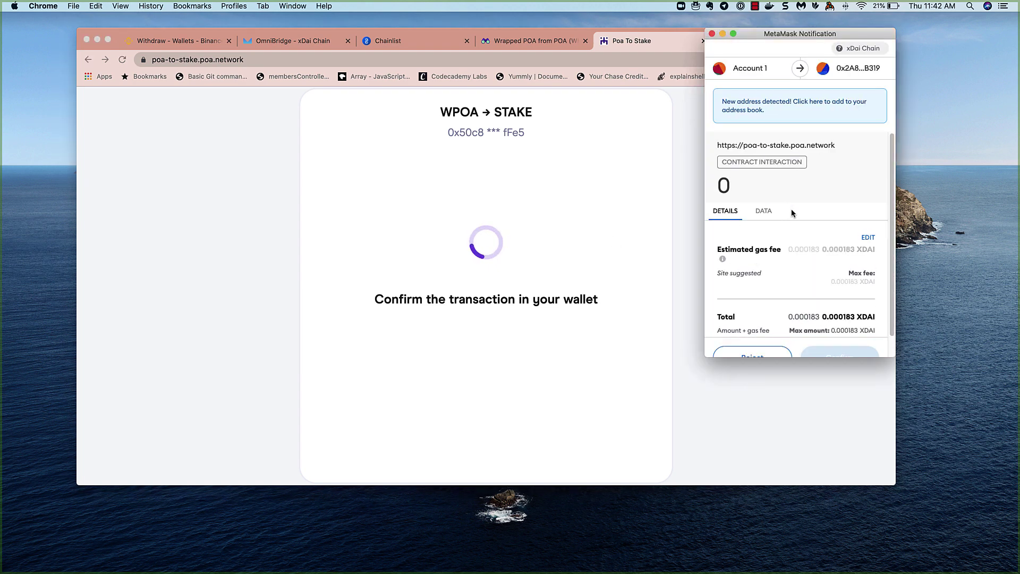
scroll(792, 215, down, 1)
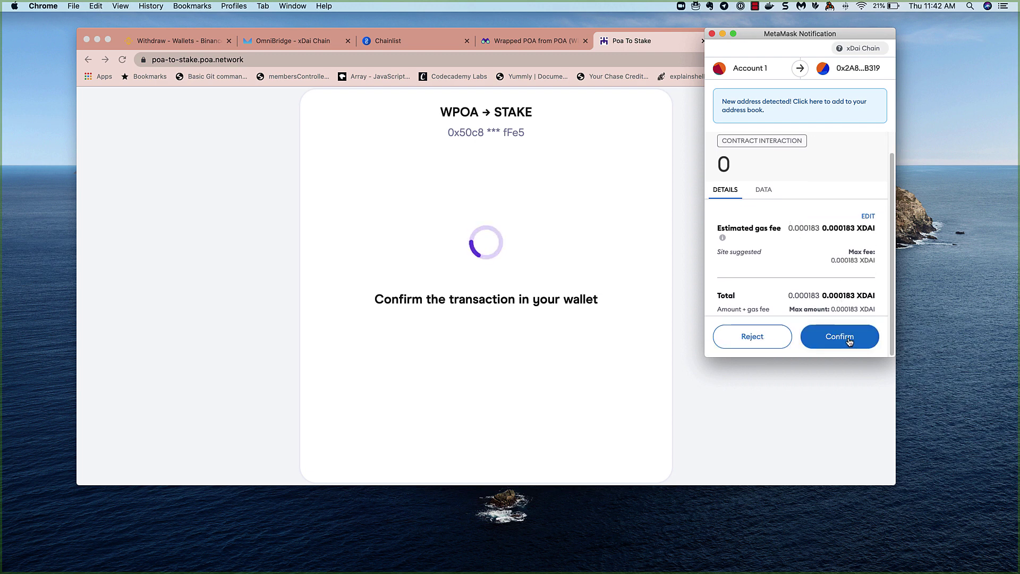
click(849, 342)
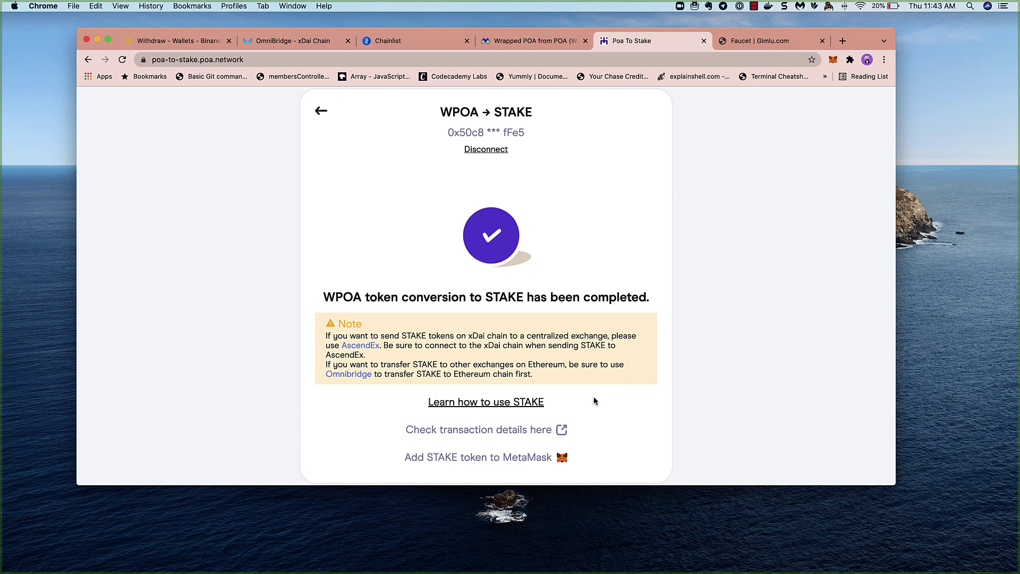
- Add the STAKE token to MetaMask and verify assets show STAKE, 0 WPOA and 0.0133 XDAI
click(563, 459)
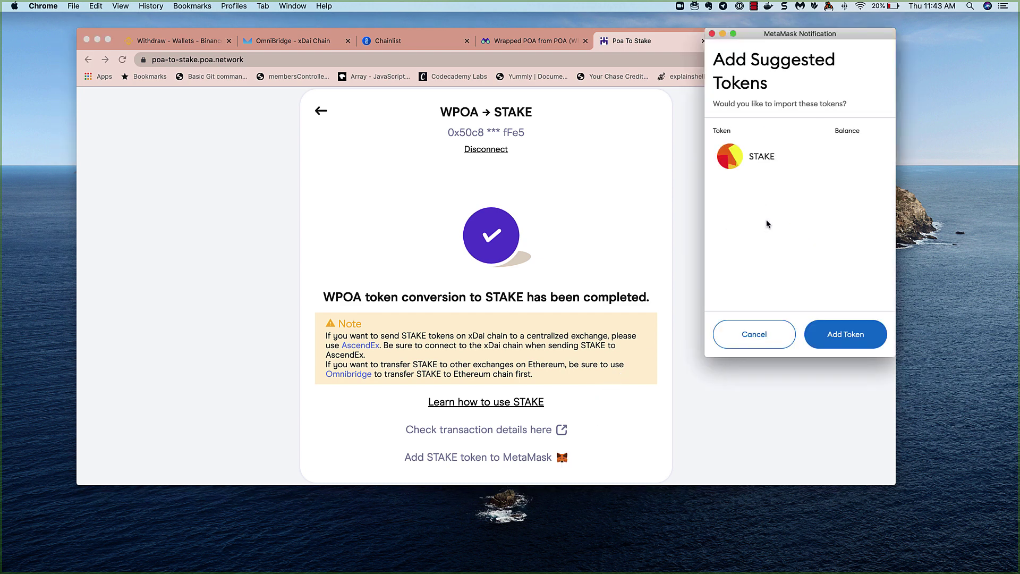
click(854, 334)
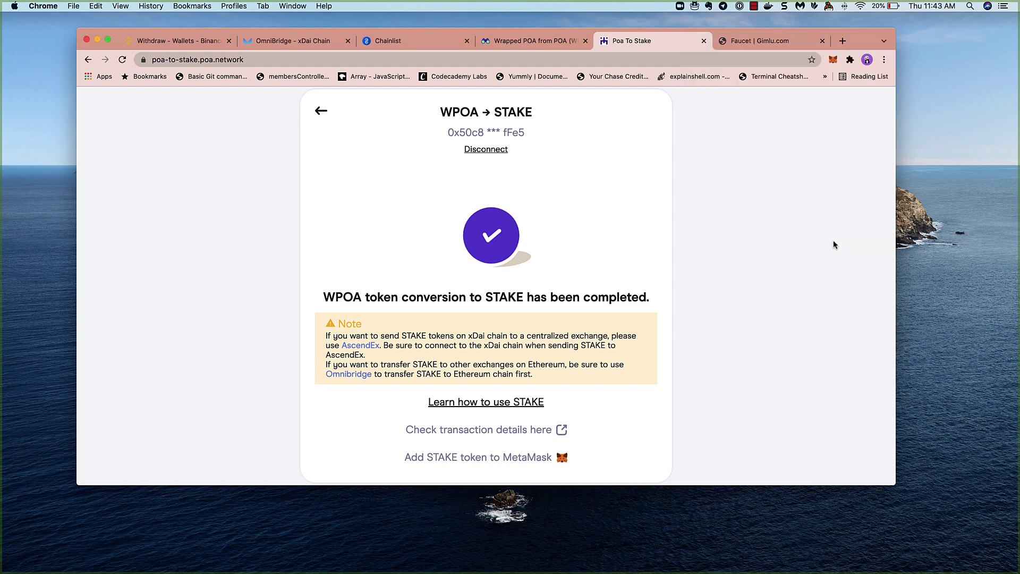
click(835, 60)
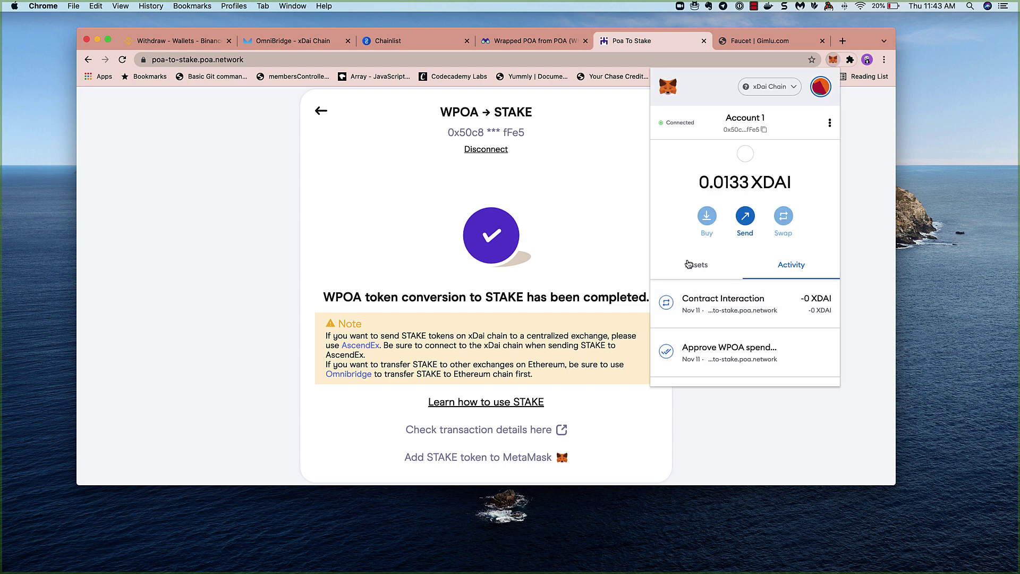
click(689, 264)
scroll(714, 299, down, 3)
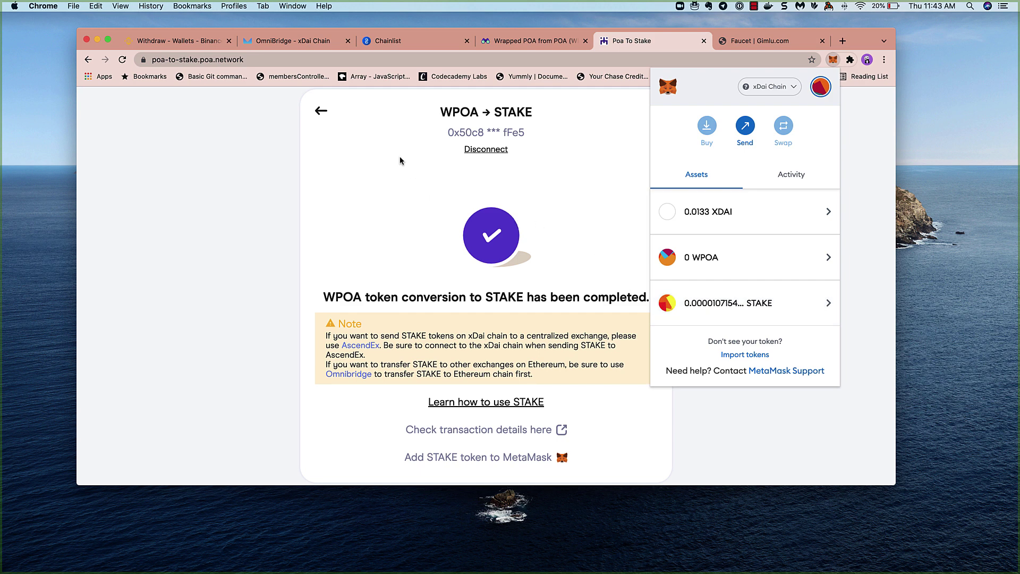
- Load xdai.world in the former faucet tab, then return to the Wrapped POA BlockScout tab
click(750, 41)
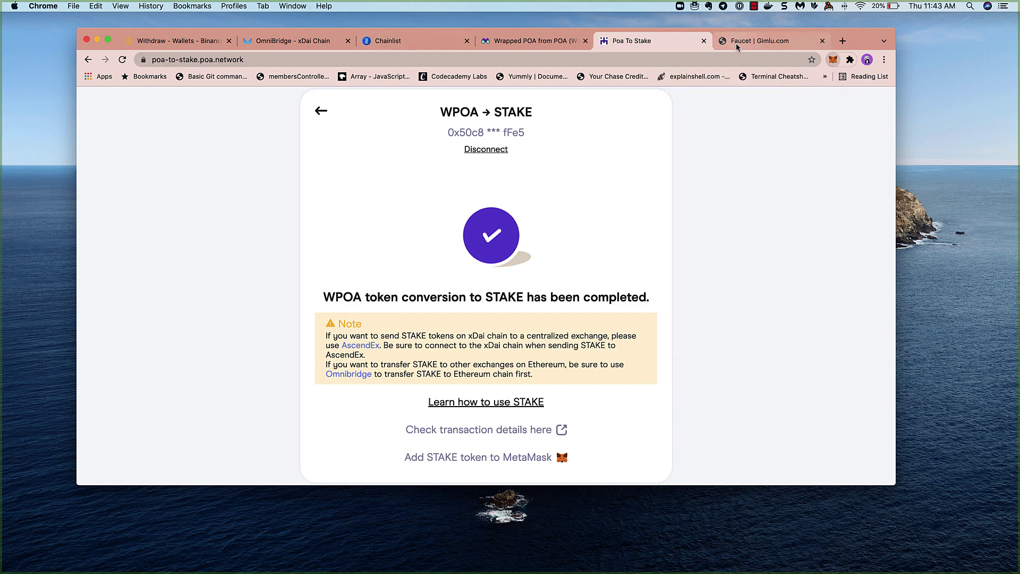
click(670, 59)
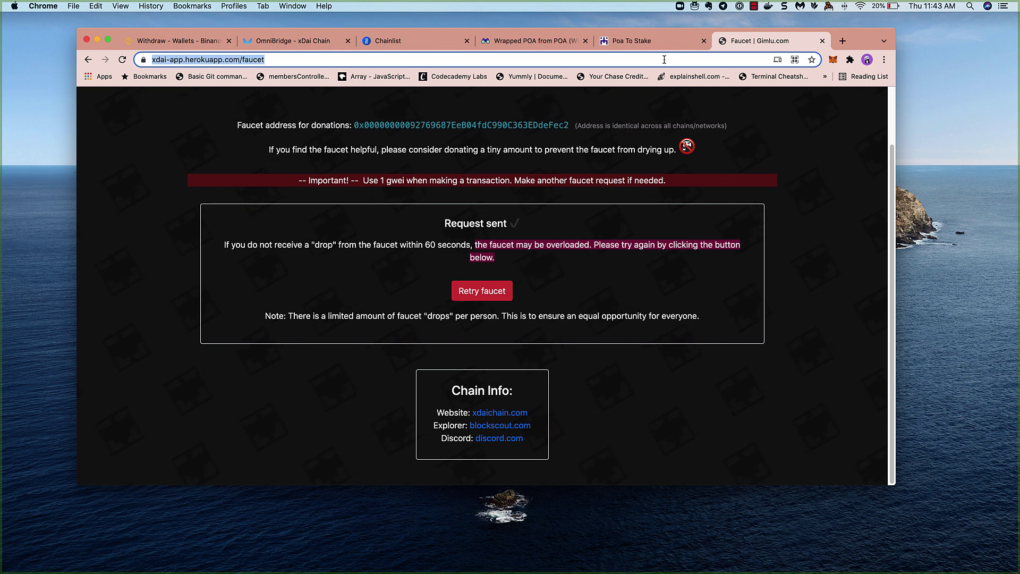
text(x)
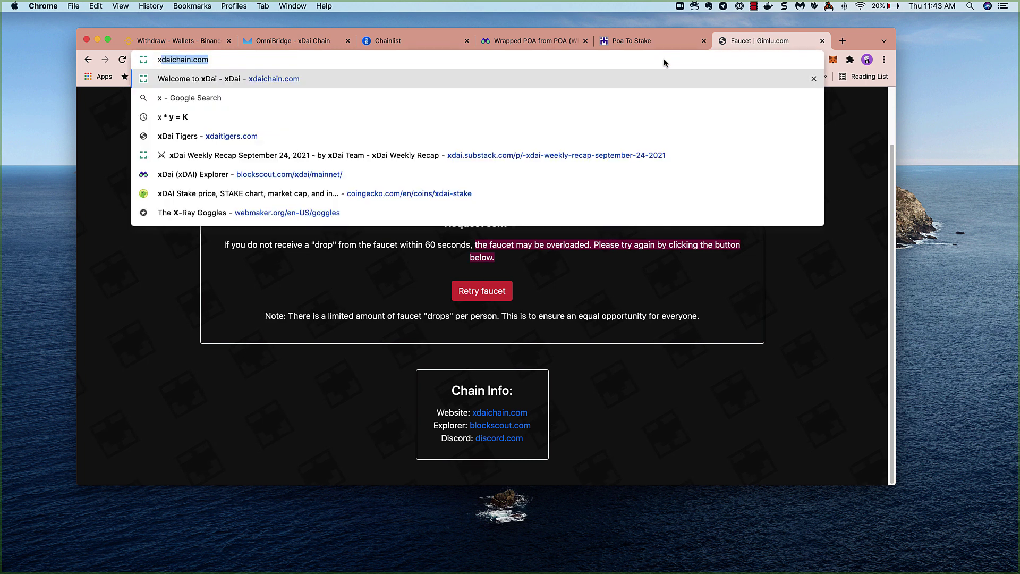
text(dai.world)
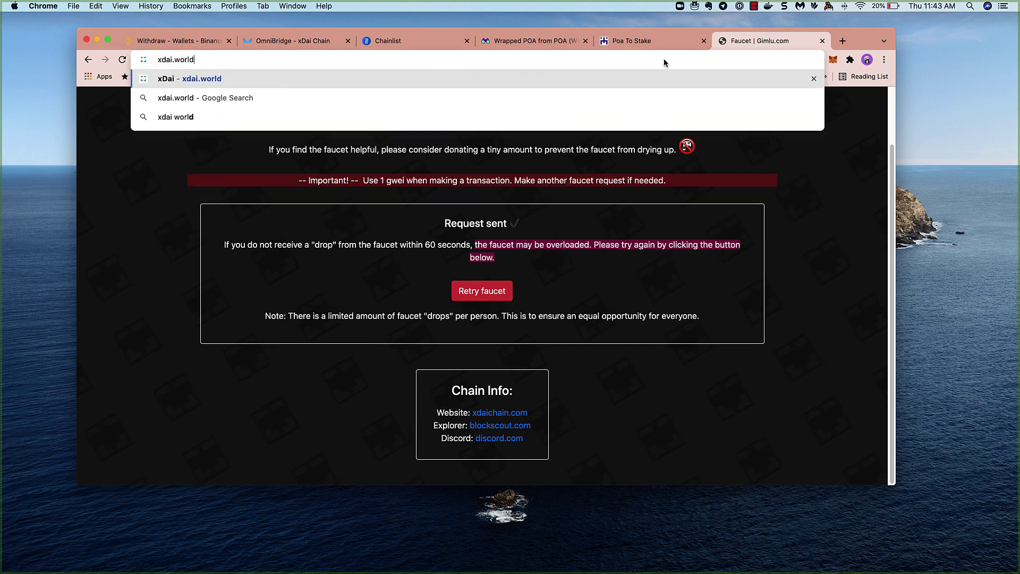
key(Return)
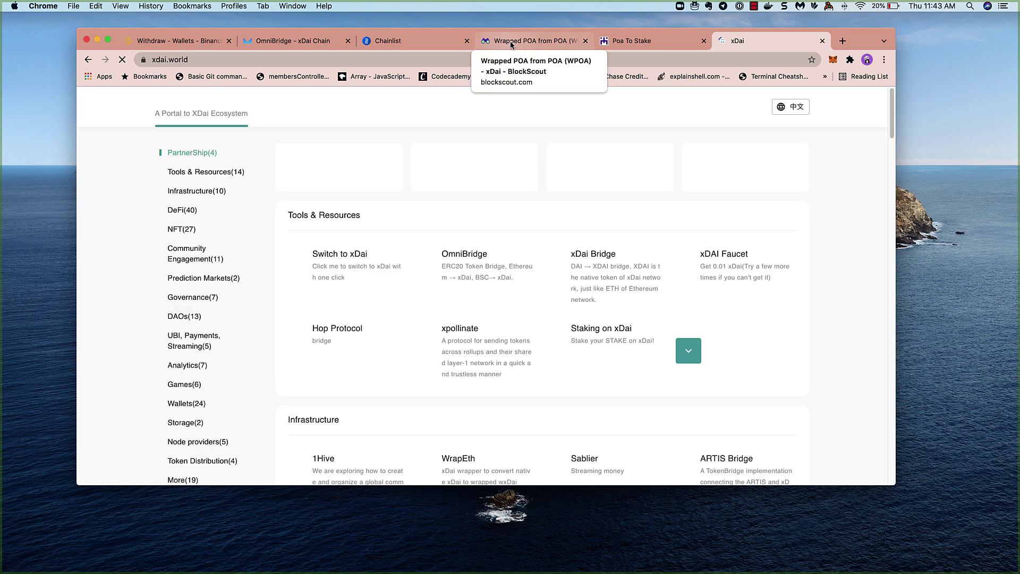
click(510, 43)
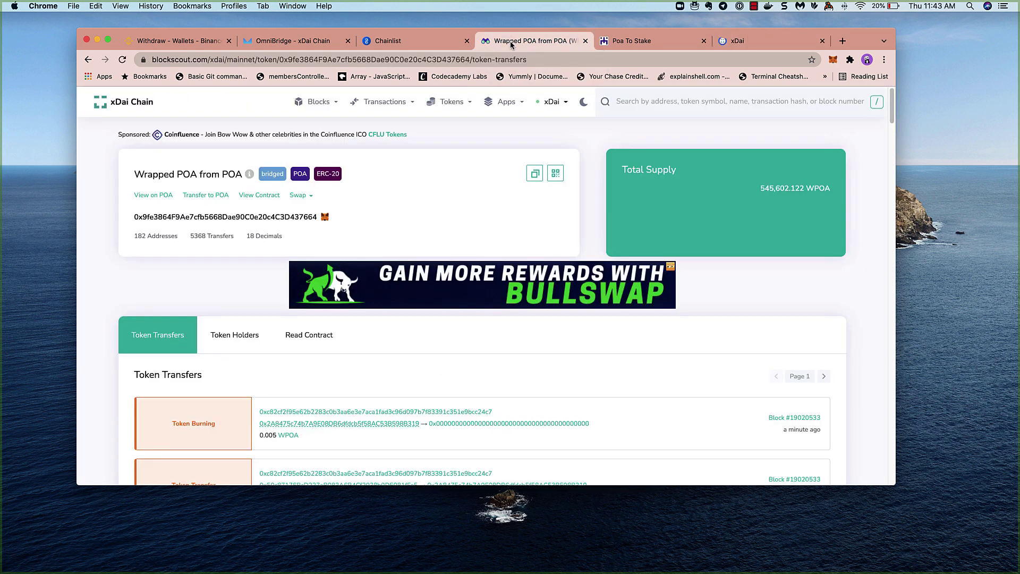
- Switch to OmniBridge and expand the POA↔xDai network-pair dropdown to review bridge options
click(313, 46)
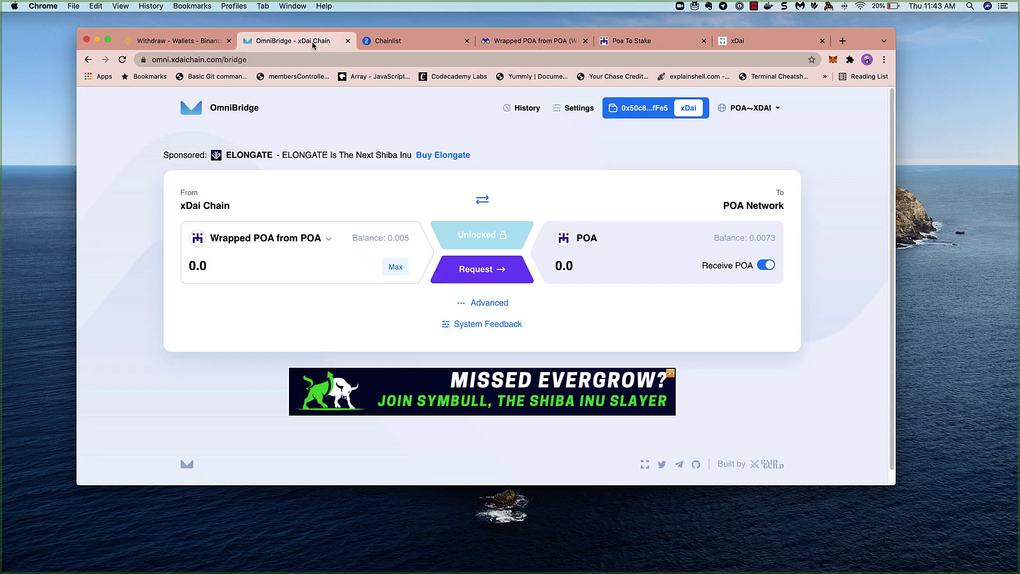
click(760, 108)
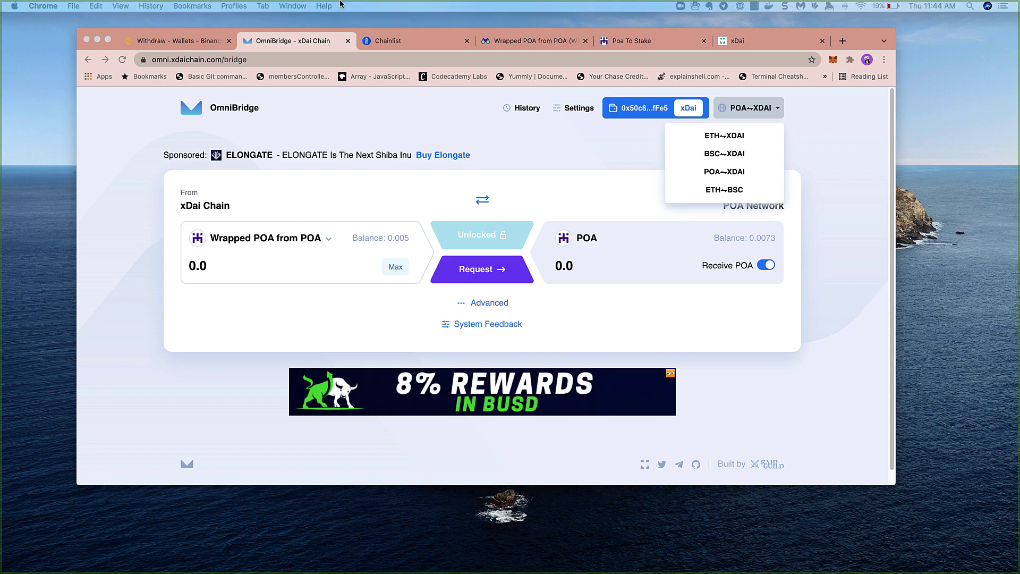
- Load the poa.network POA Merger & STAKE Swap guide in a new Chrome tab
click(844, 42)
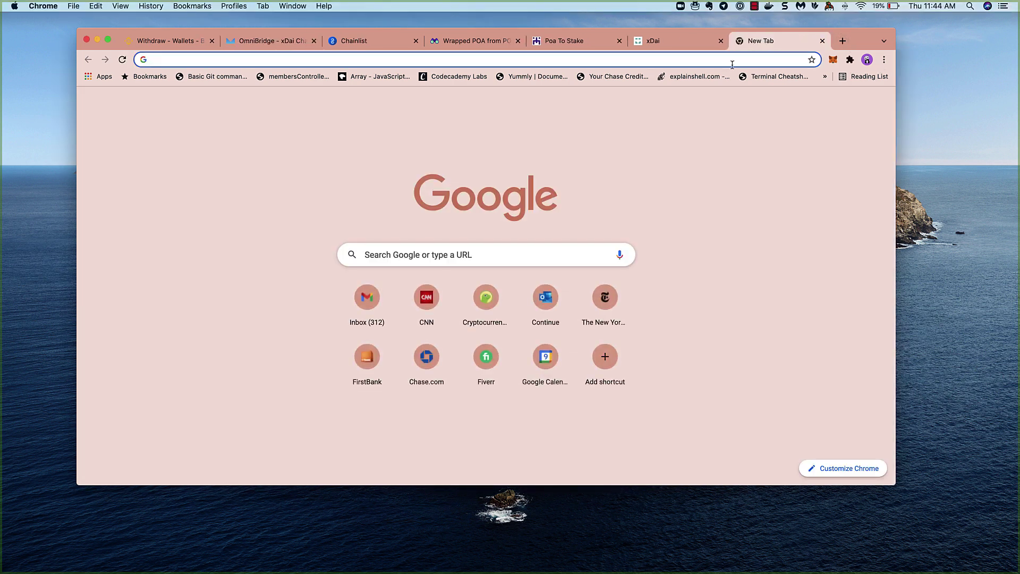
text(https://www.poa.network/for-users/about-poa-token/poa-merger-and-stake-swap)
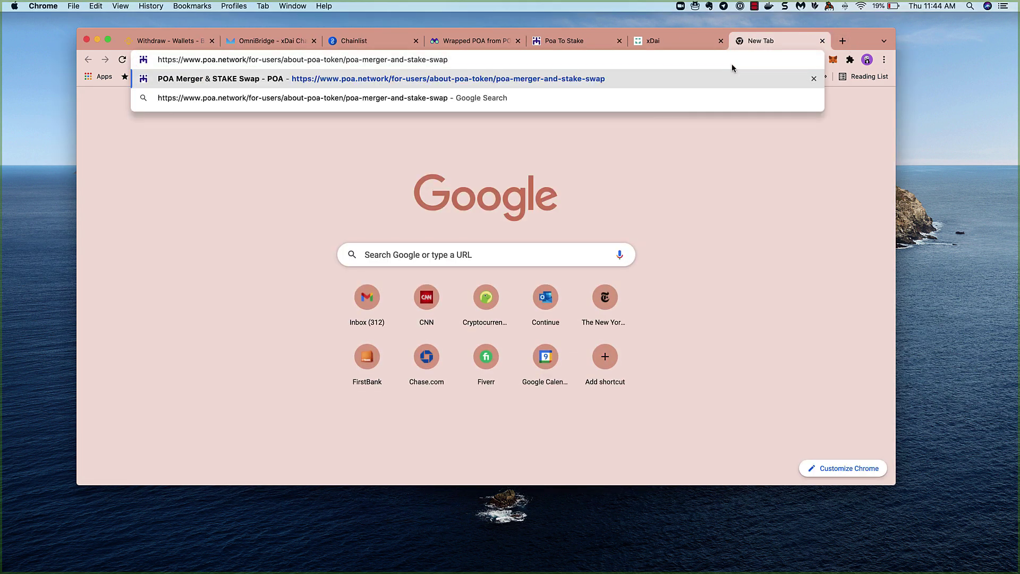
key(Return)
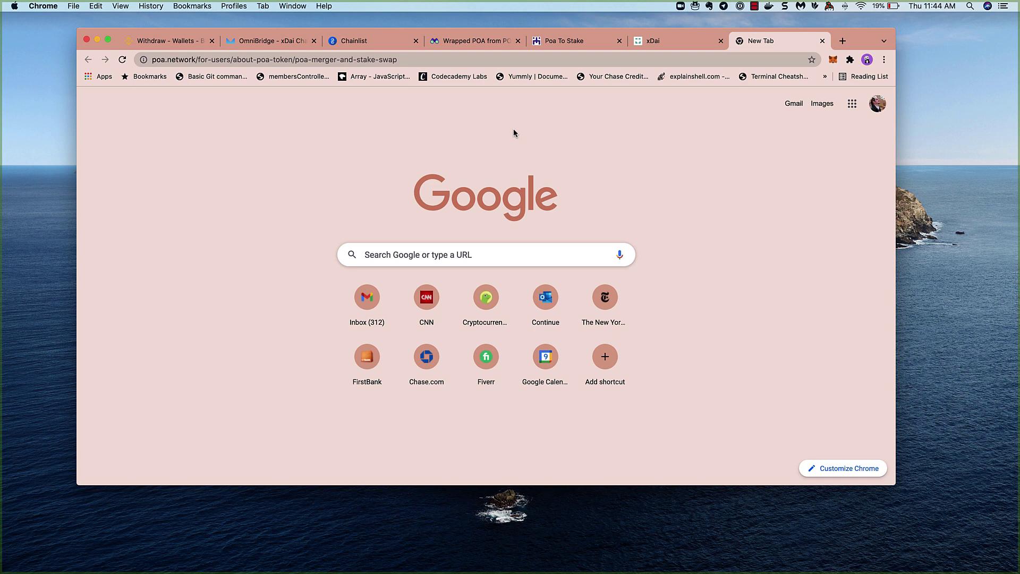